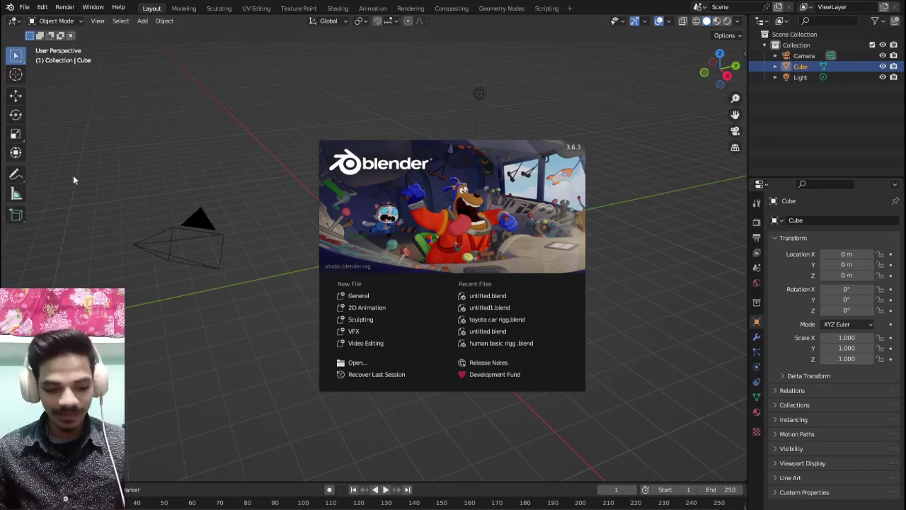
Step: Delete the default camera, cube and light from the scene
click(158, 145)
key(a)
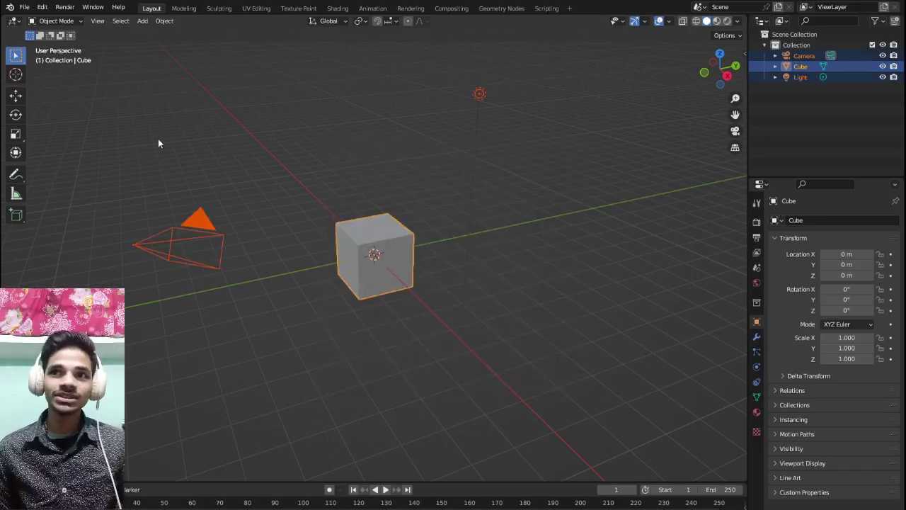
key(Delete)
Step: Start the Shortcut VUr input display and hide the viewport sidebar again
key(n)
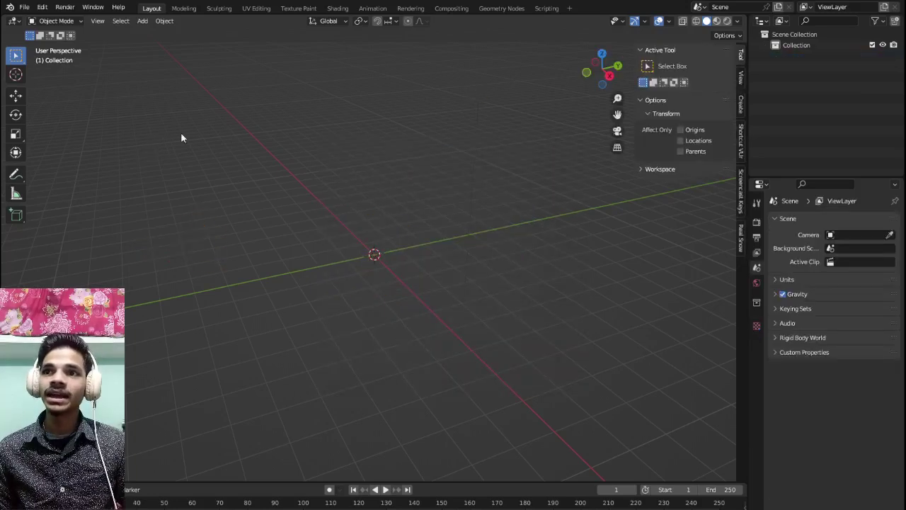
click(744, 193)
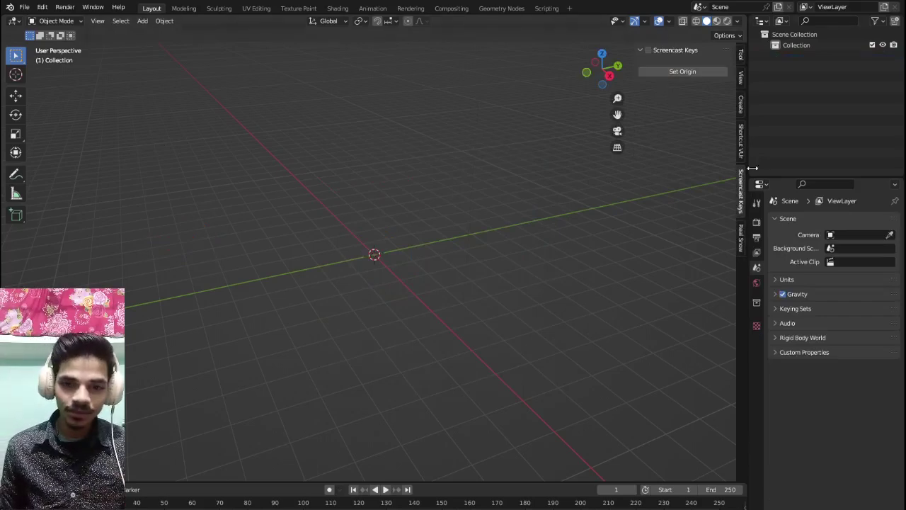
click(742, 142)
click(687, 65)
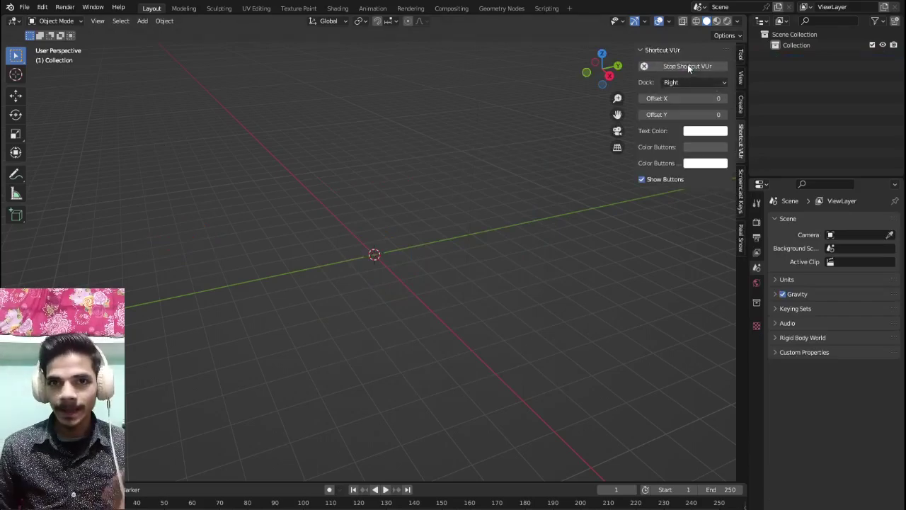
key(n)
click(573, 224)
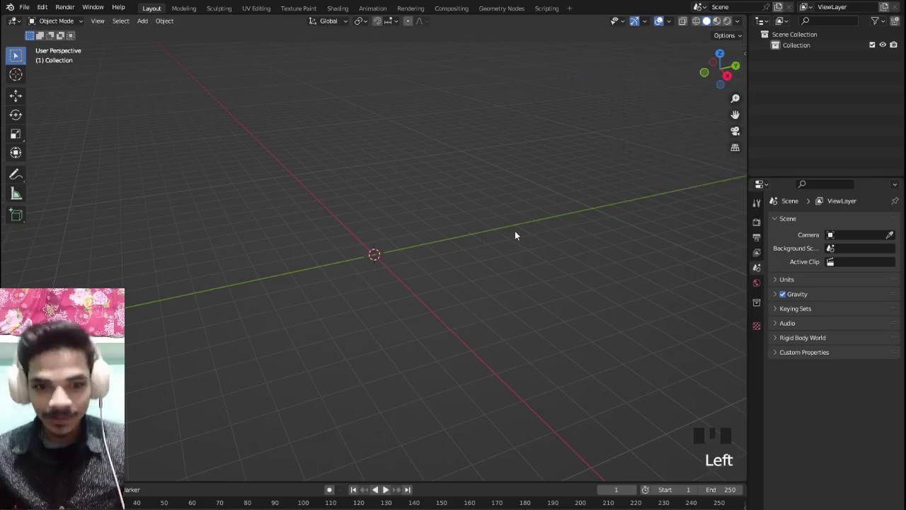
Step: Add an ico sphere at the origin and scale it down uniformly to about 0.194
key(KP_1)
middle_drag(491, 253, 484, 277)
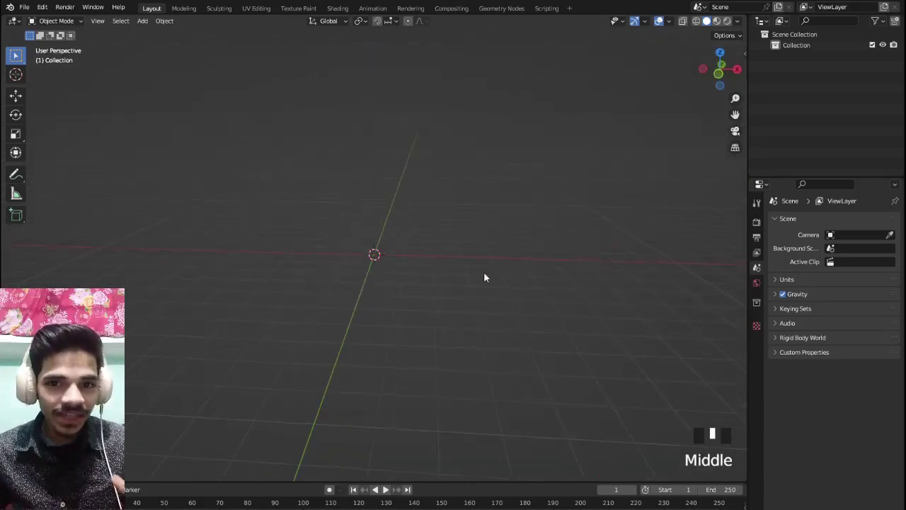
scroll(484, 277, up, 1)
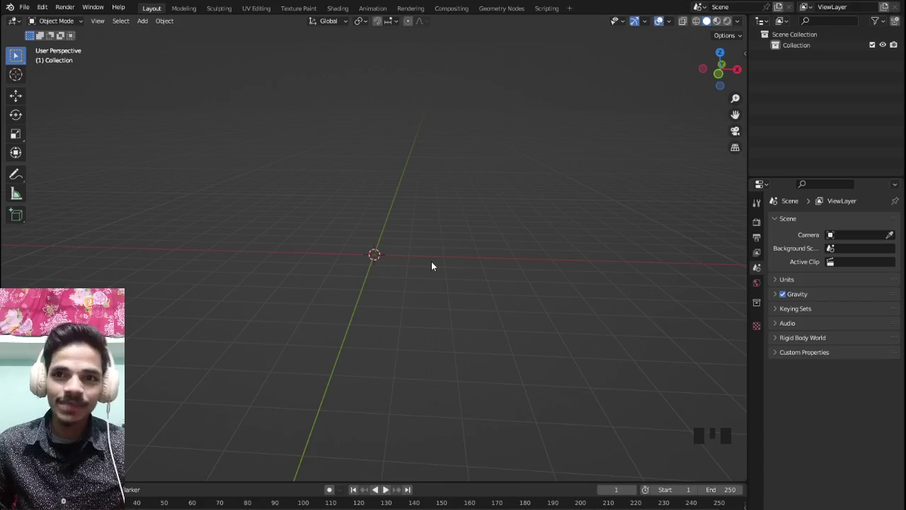
key(shift+a)
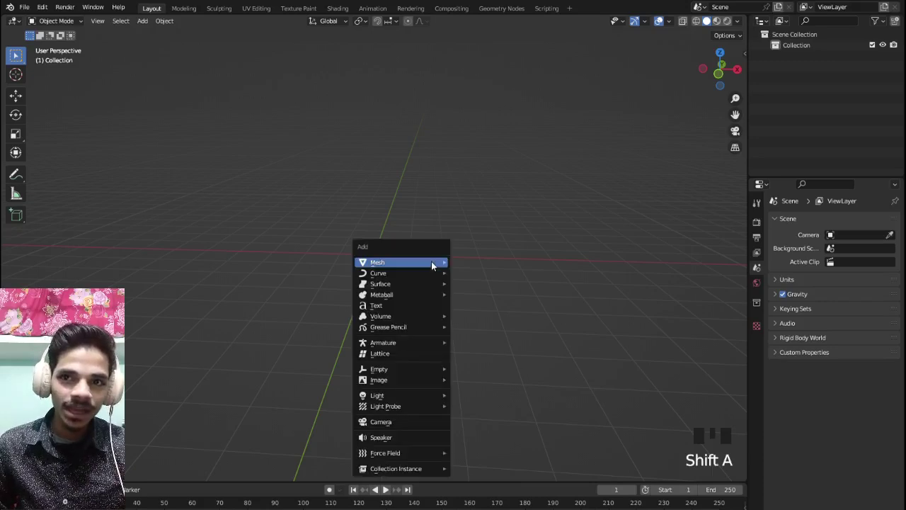
mouse_move(432, 264)
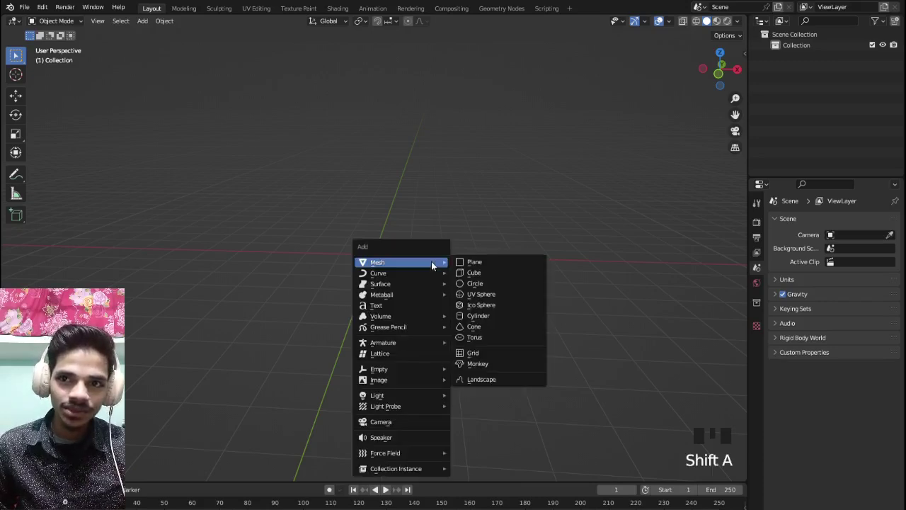
click(497, 306)
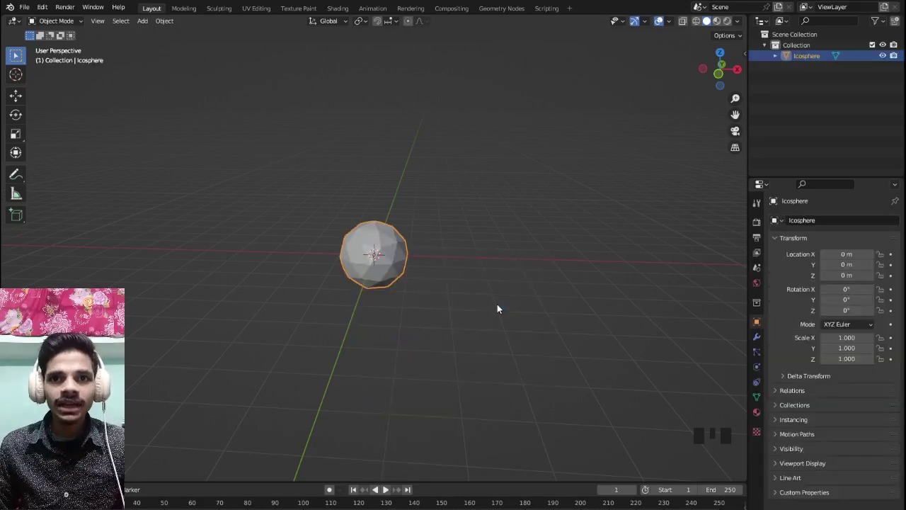
key(s)
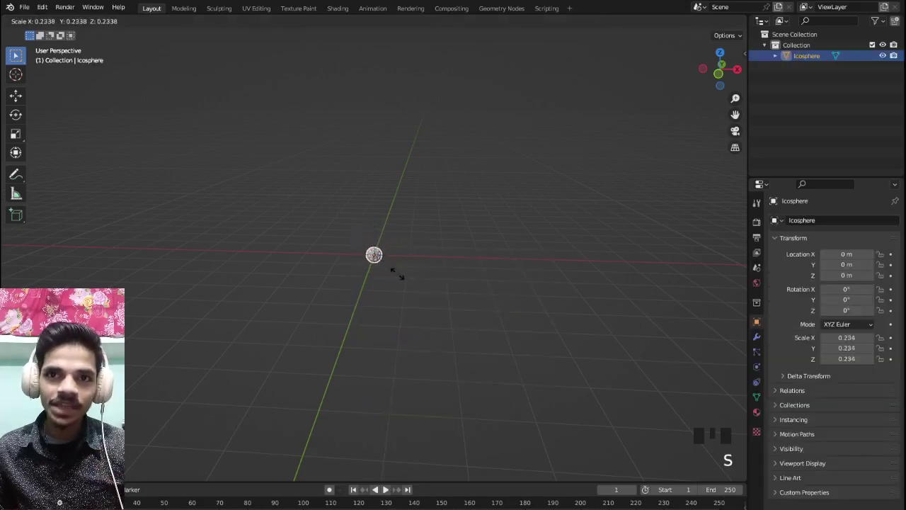
click(393, 270)
scroll(418, 304, up, 9)
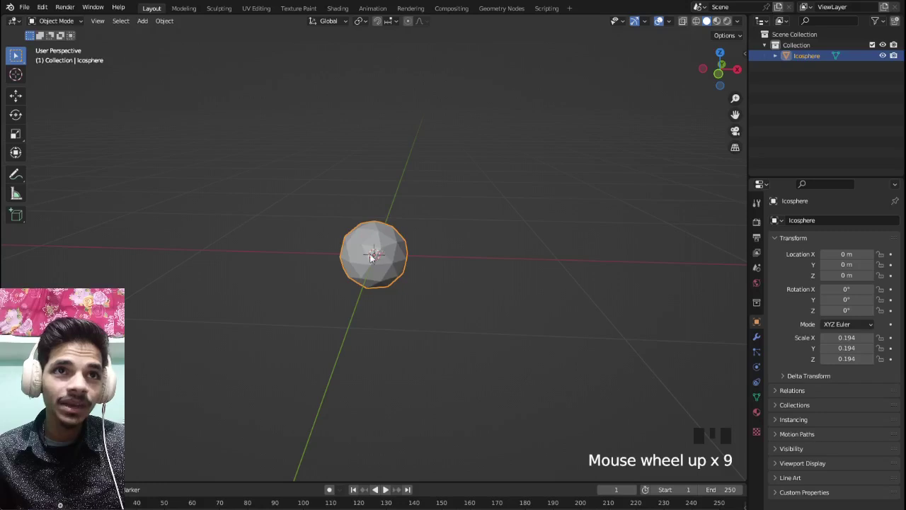
Step: Apply the Quick Smoke effect to the ico sphere
click(164, 22)
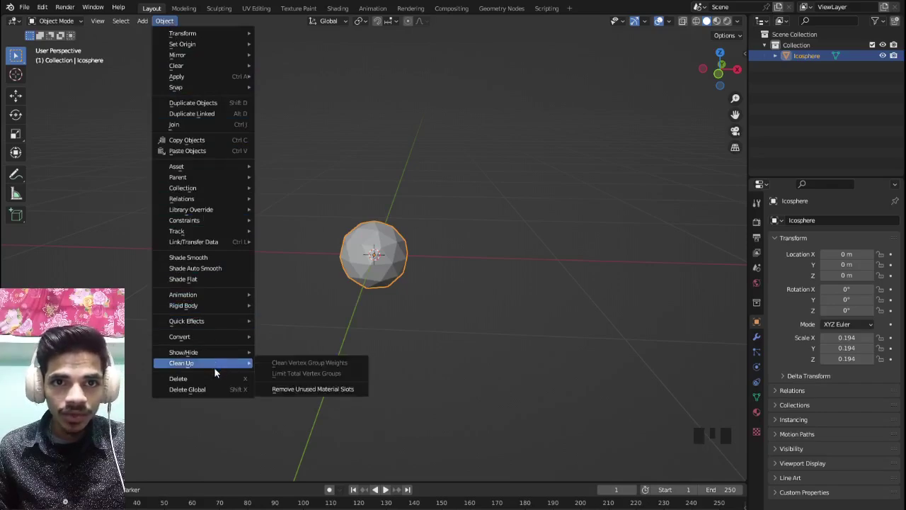
mouse_move(213, 234)
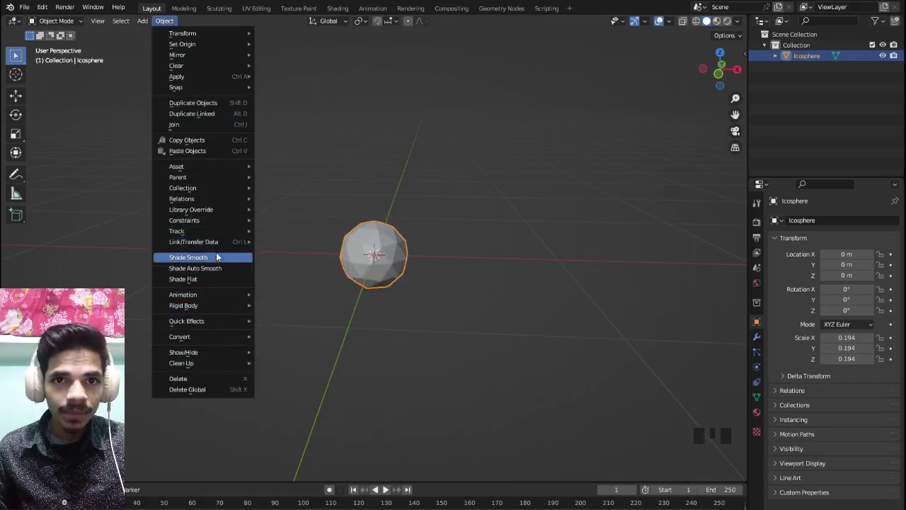
mouse_move(203, 324)
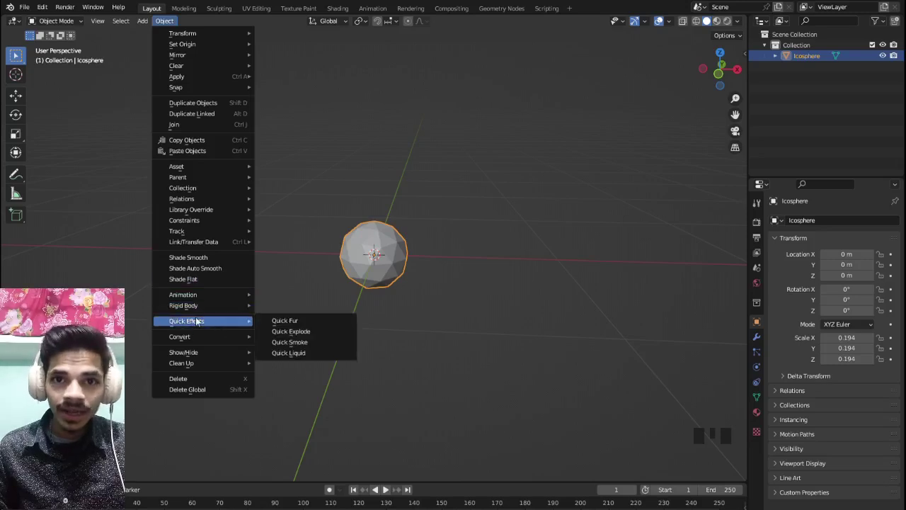
click(313, 343)
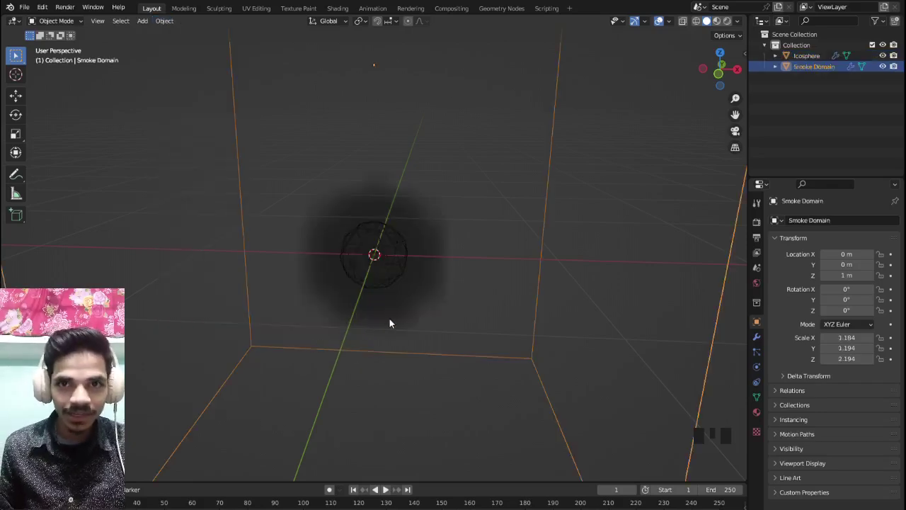
Step: Play the smoke simulation to preview how it fills the domain, and return to the first frame
scroll(389, 321, down, 2)
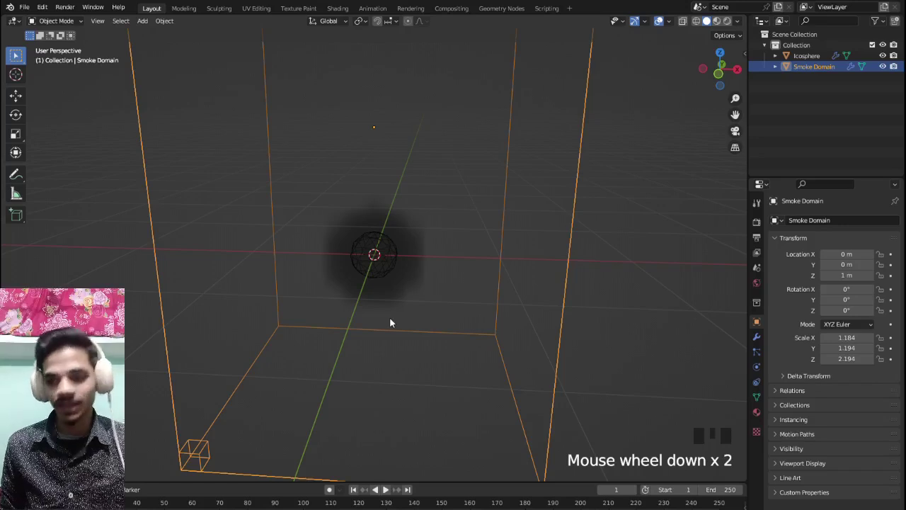
scroll(389, 322, down, 2)
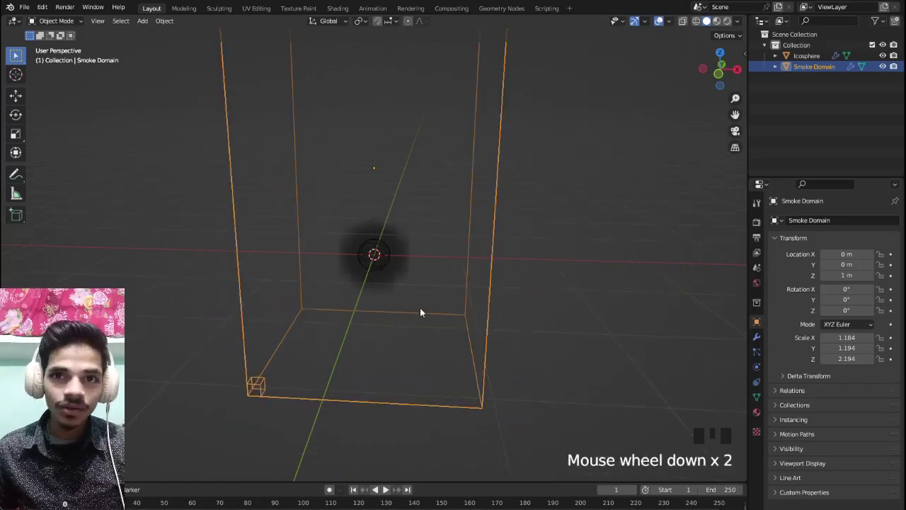
scroll(493, 284, down, 3)
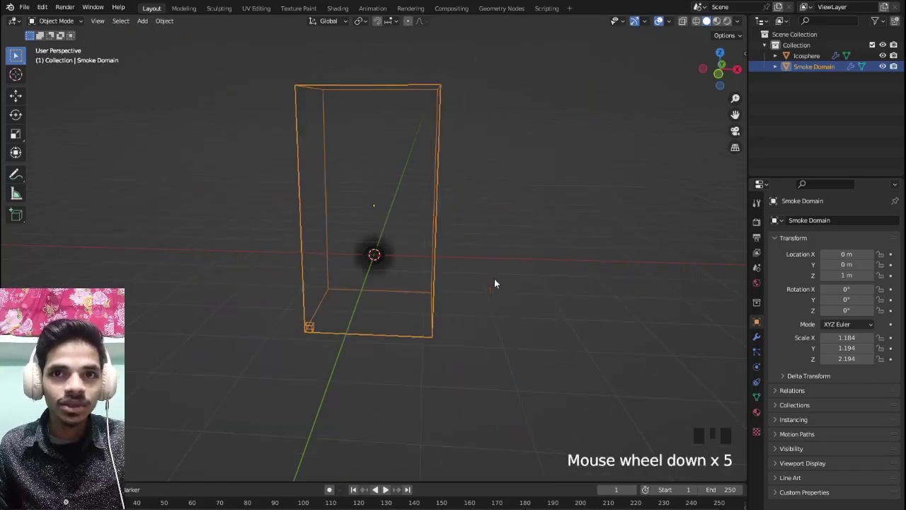
key(space)
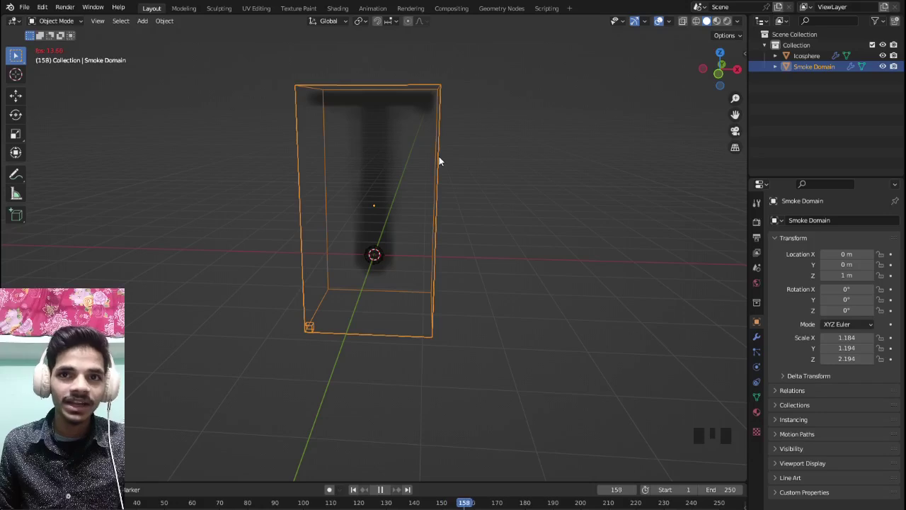
key(space)
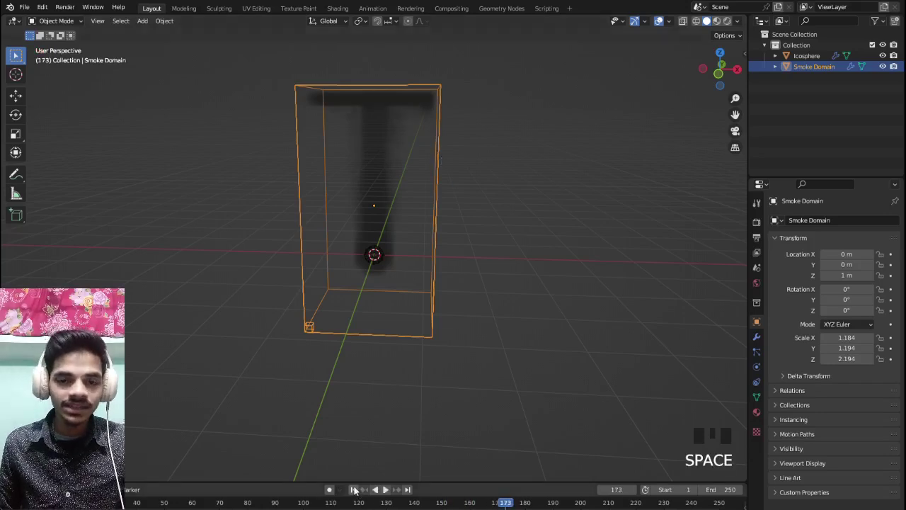
click(355, 491)
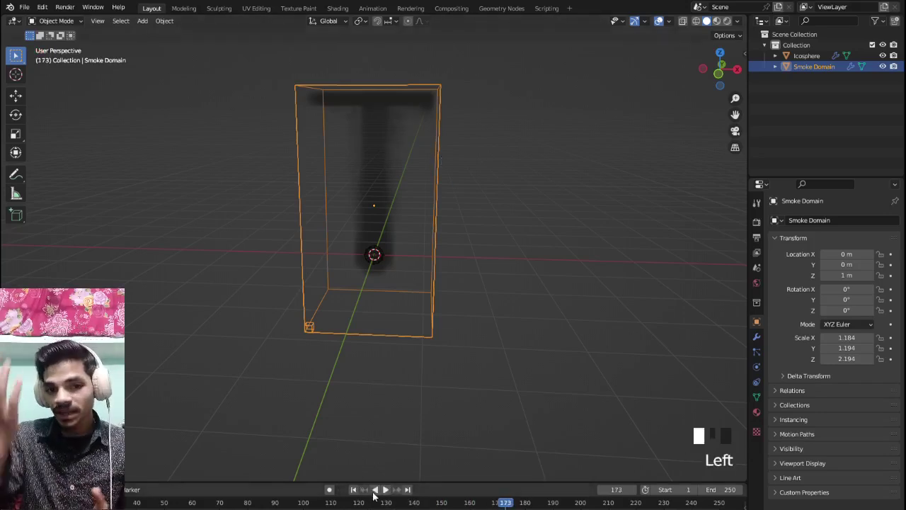
click(354, 490)
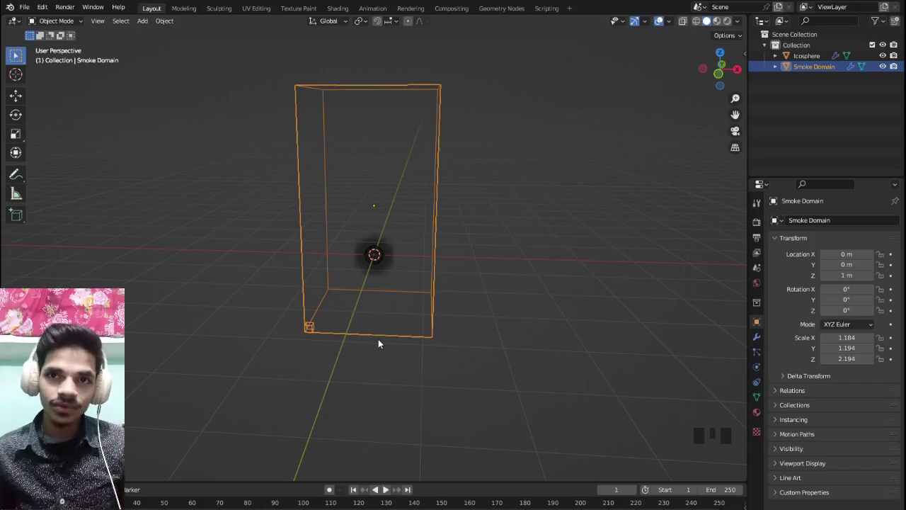
Step: In front view, flatten the smoke domain along the Z axis to a scale of about 0.355
key(KP_1)
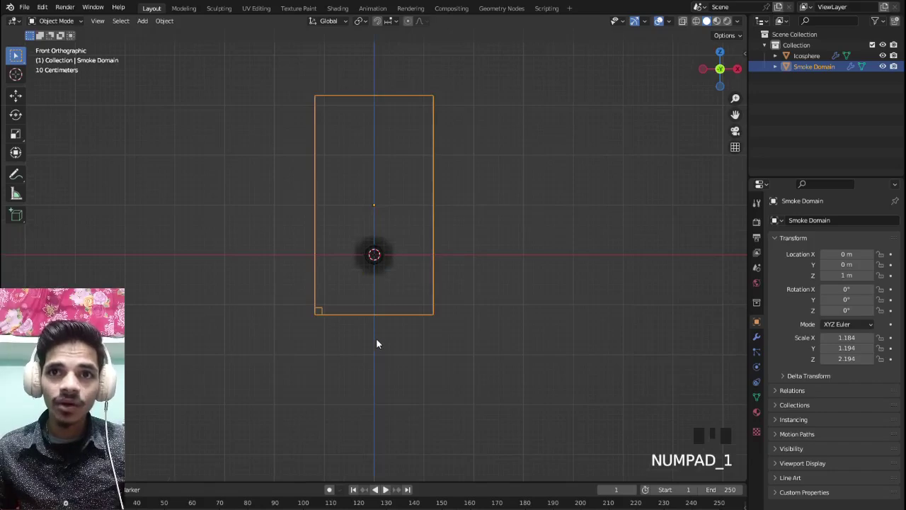
scroll(405, 233, down, 1)
click(451, 127)
click(433, 137)
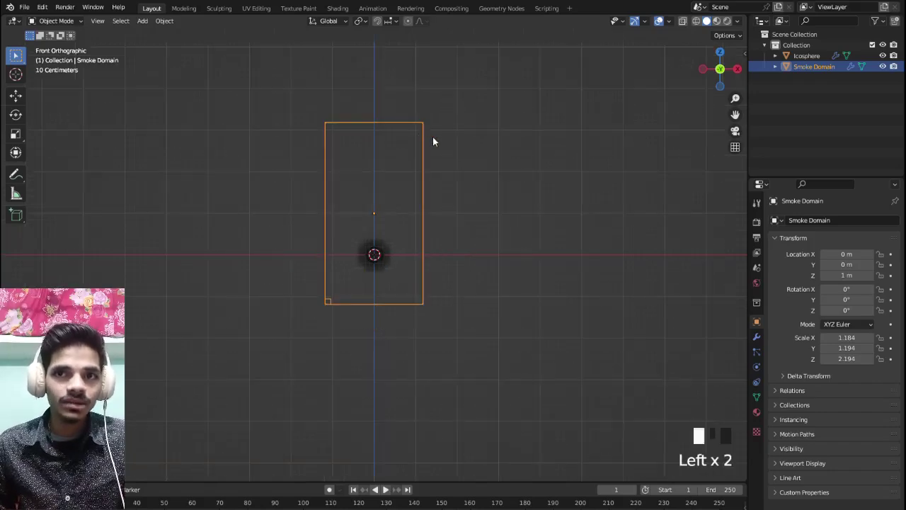
click(418, 128)
click(374, 256)
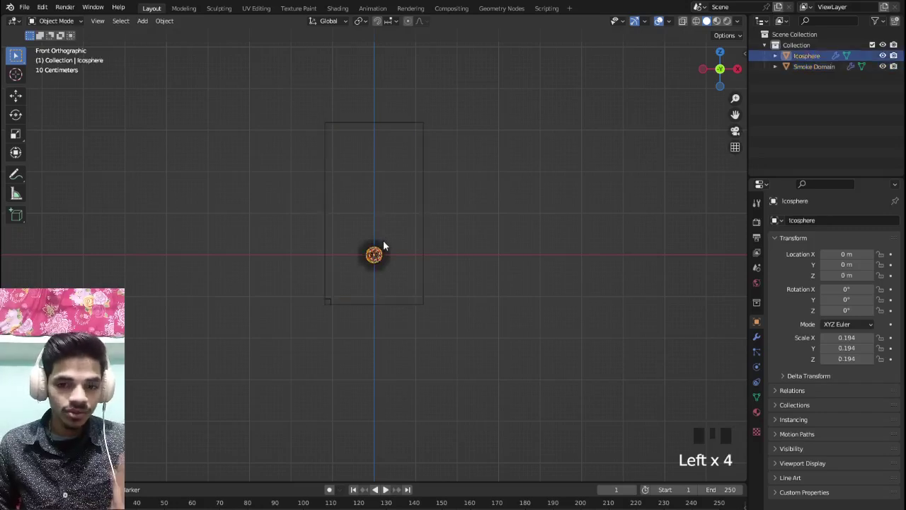
click(425, 140)
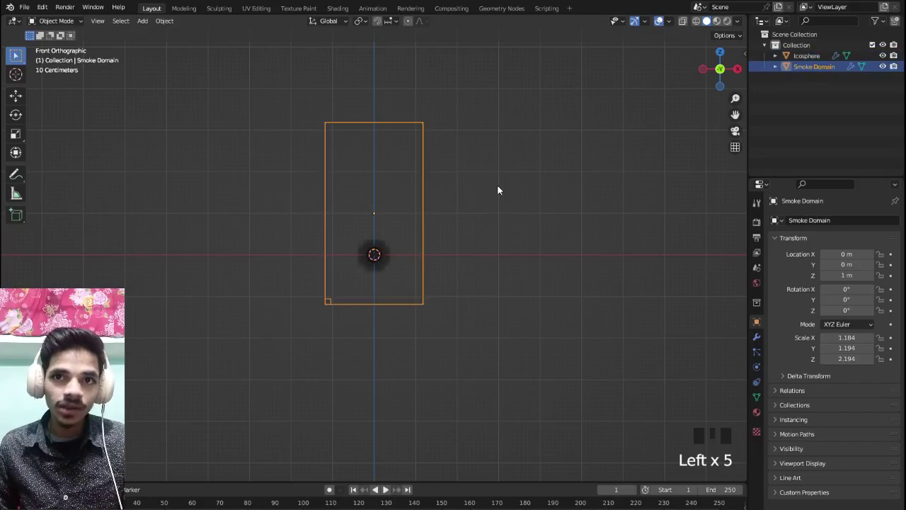
key(s)
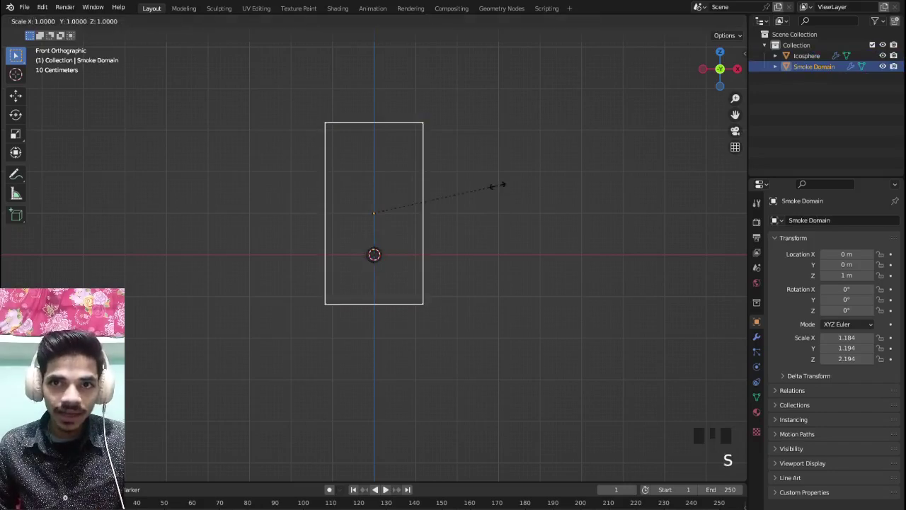
key(z)
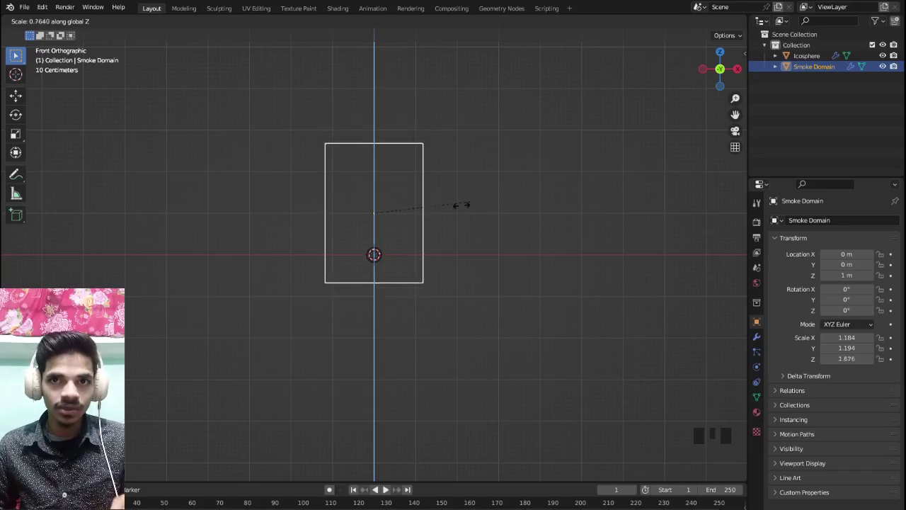
click(396, 216)
Step: Move the smoke domain around the ico sphere, to about -0.024 m on Z and 0.907 m on X
key(g)
key(z)
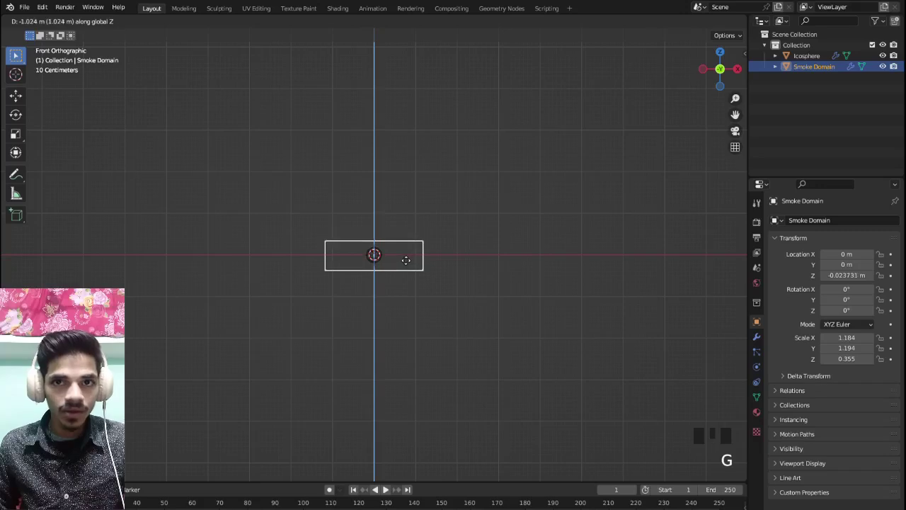
click(401, 255)
key(g)
key(x)
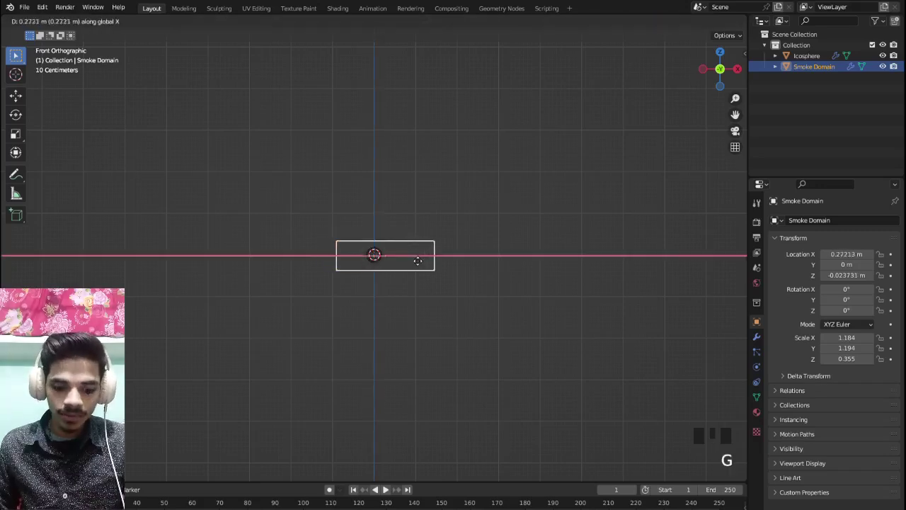
click(444, 266)
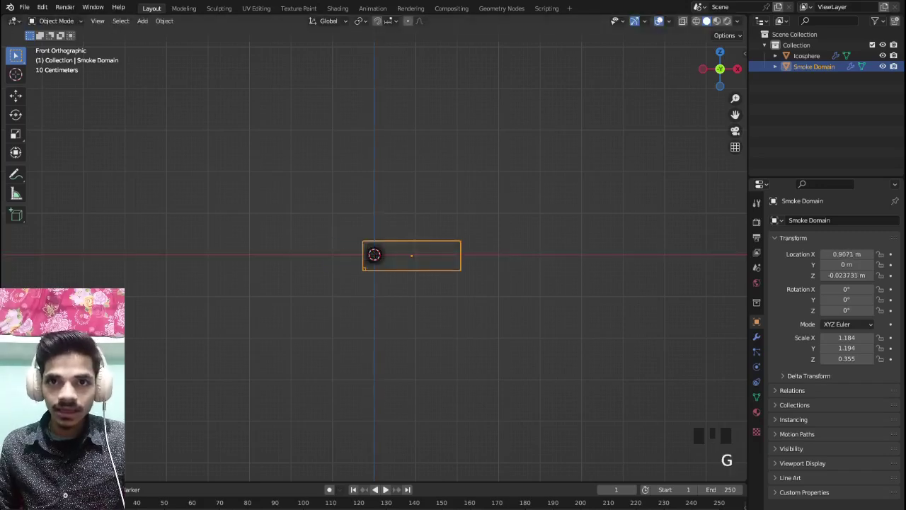
Step: Stretch the smoke domain along X to a scale of about 2.68 and move it to about 2.333 m on X
key(s)
key(x)
click(471, 284)
key(g)
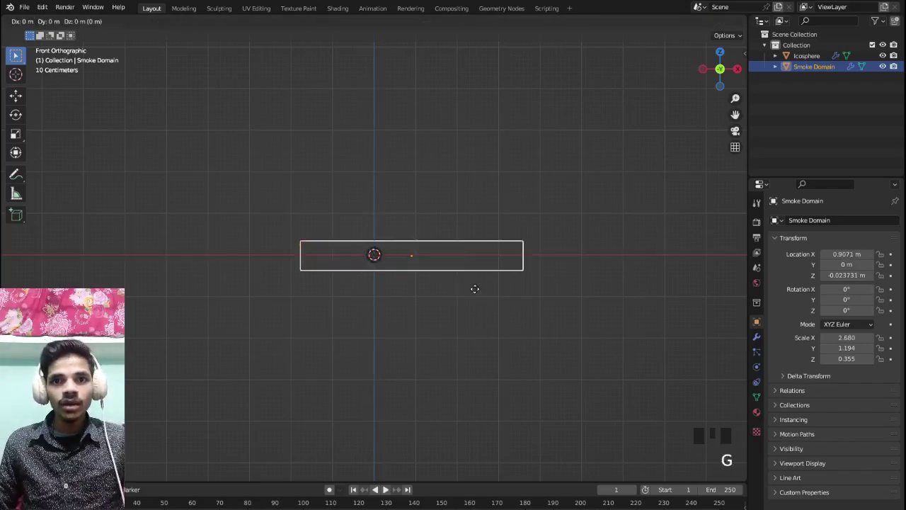
key(x)
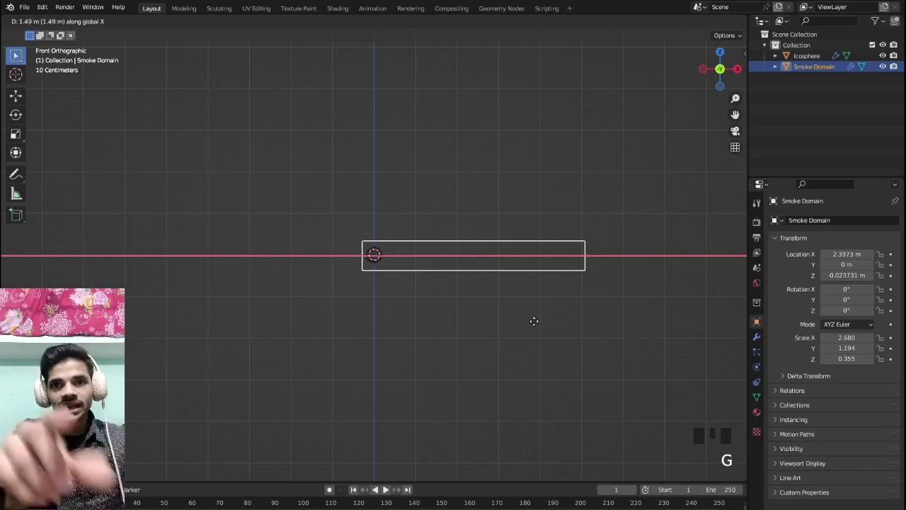
click(530, 319)
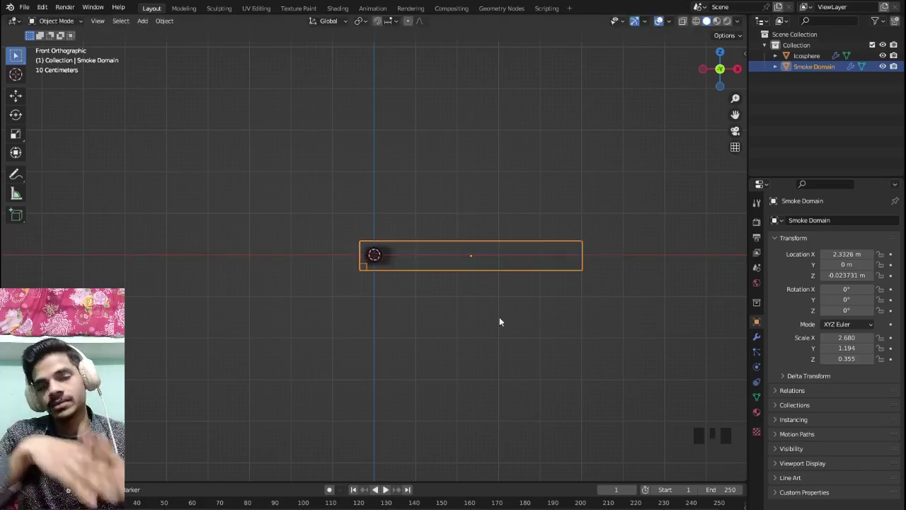
Step: Set the flow type of the ico sphere emitter's fluid physics to Fire
click(387, 257)
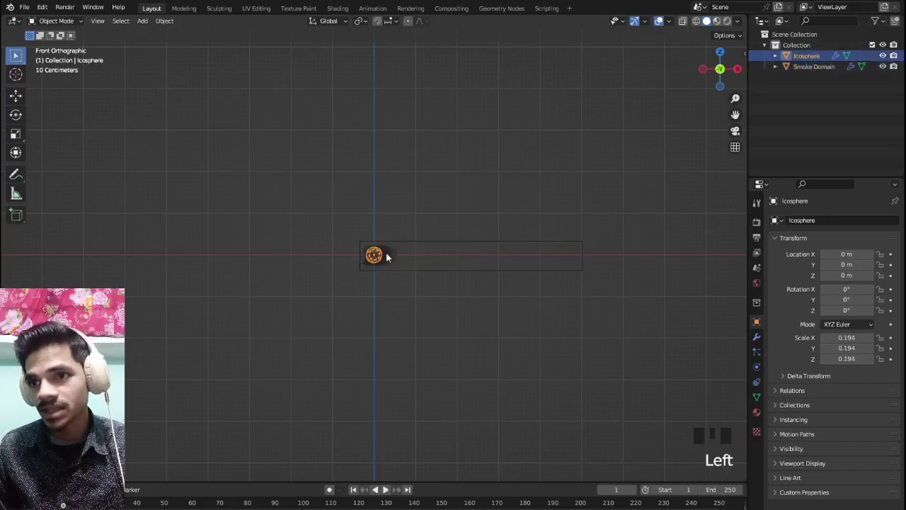
click(756, 368)
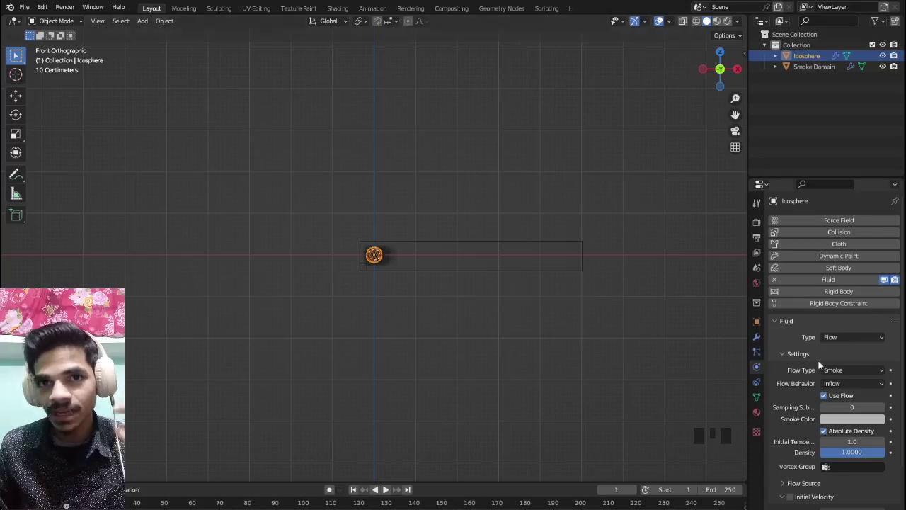
scroll(819, 363, down, 2)
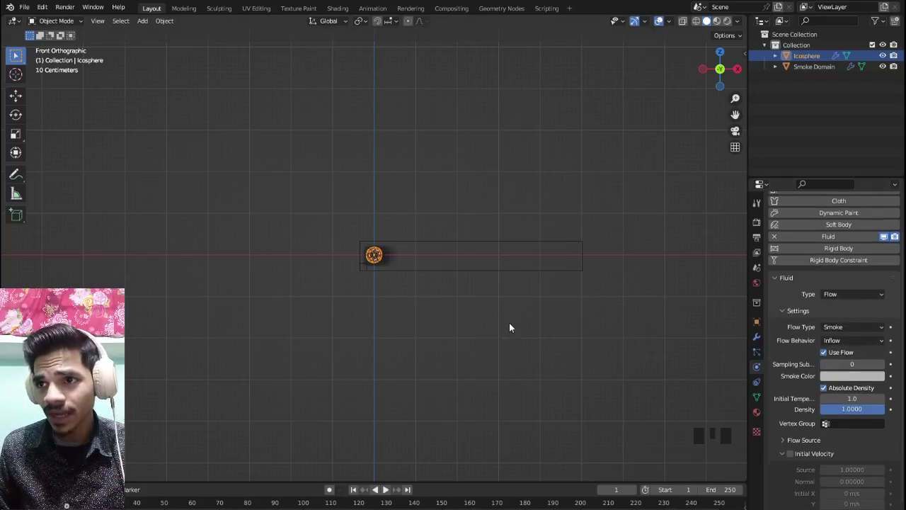
click(872, 296)
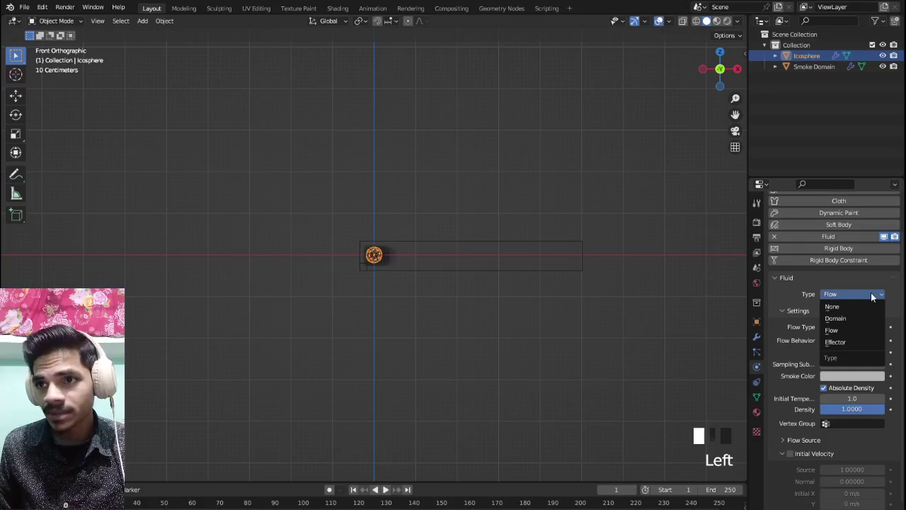
click(872, 296)
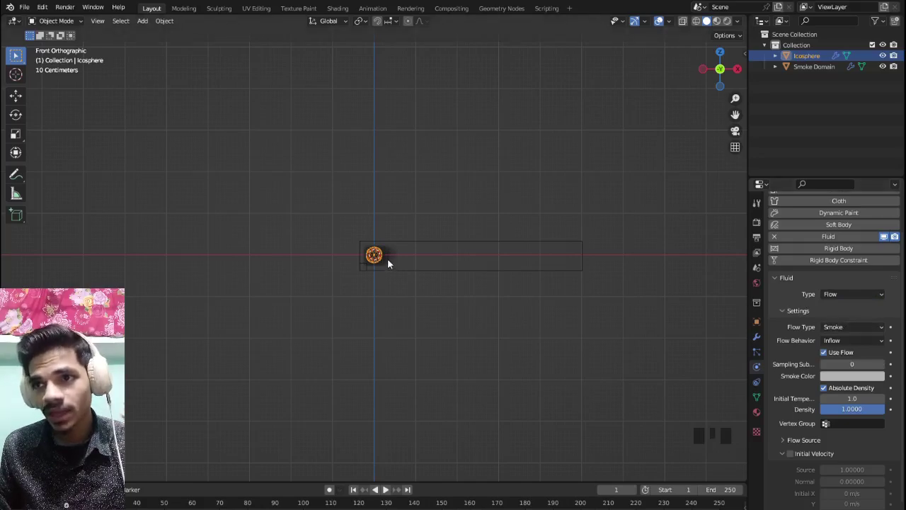
click(834, 328)
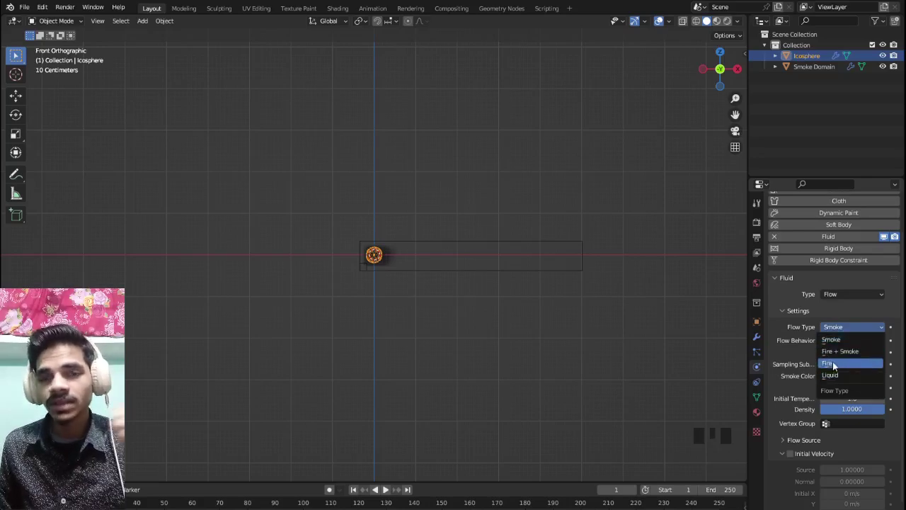
click(833, 364)
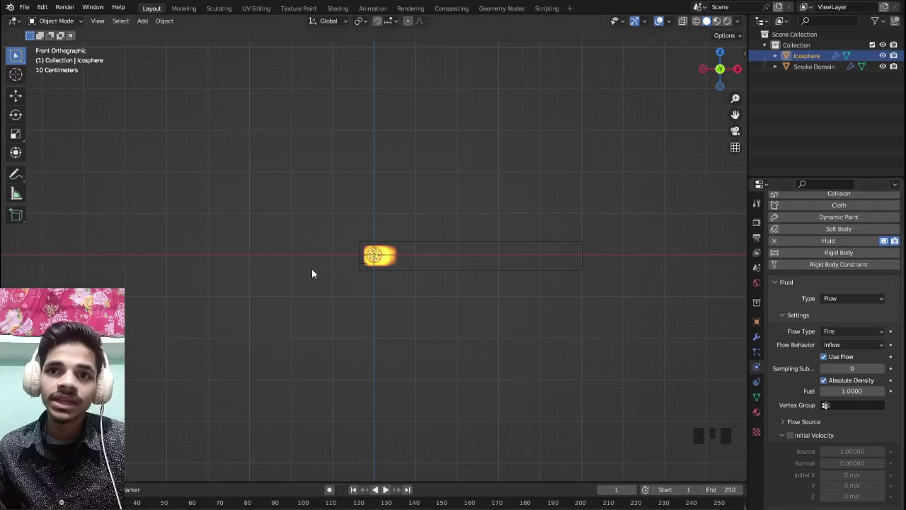
Step: Play the fire simulation to preview the flames inside the domain, and return to the first frame
key(space)
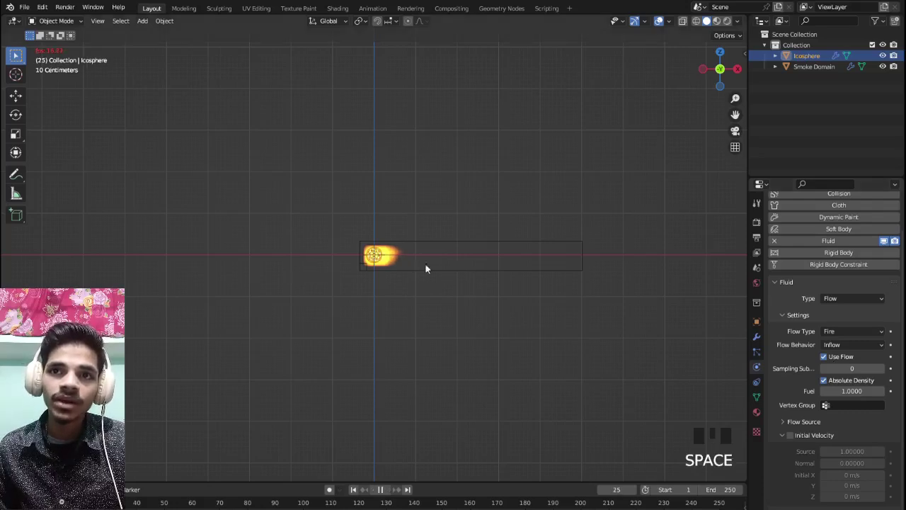
scroll(418, 257, up, 5)
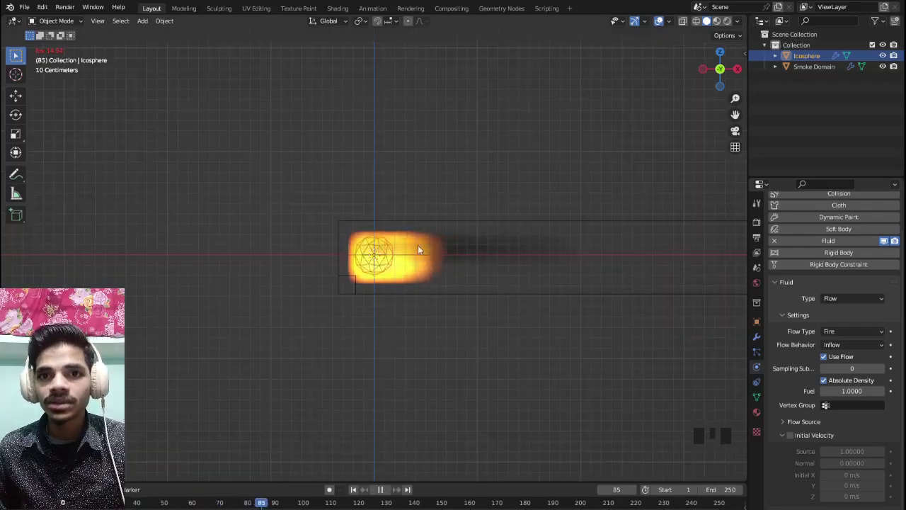
key(space)
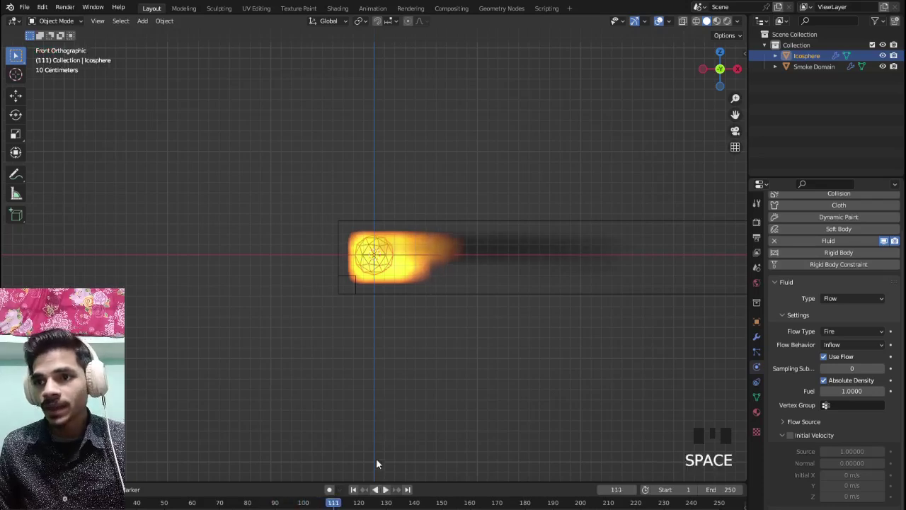
click(353, 490)
scroll(465, 264, down, 5)
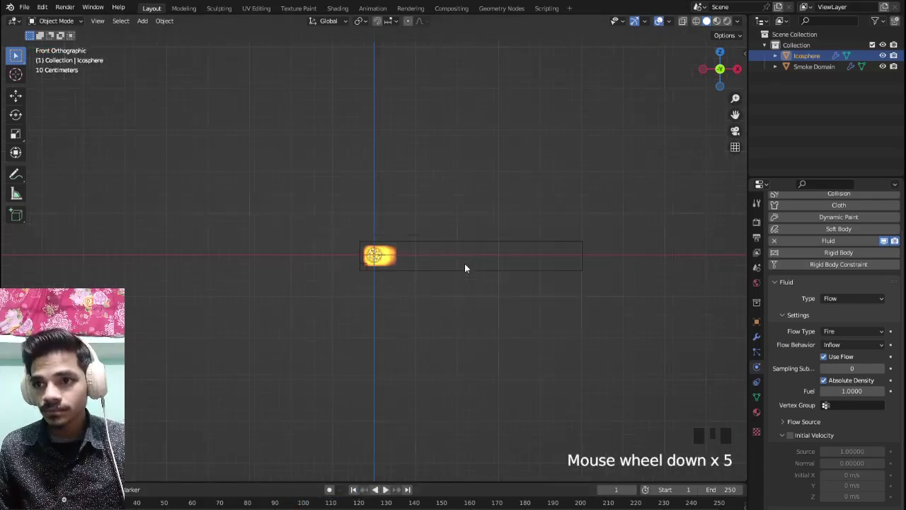
scroll(481, 269, up, 3)
scroll(520, 273, down, 3)
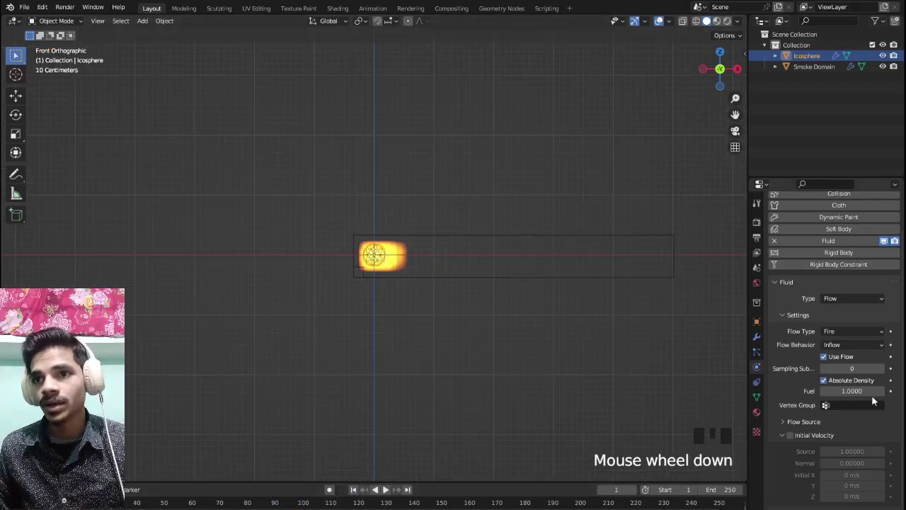
scroll(782, 380, down, 3)
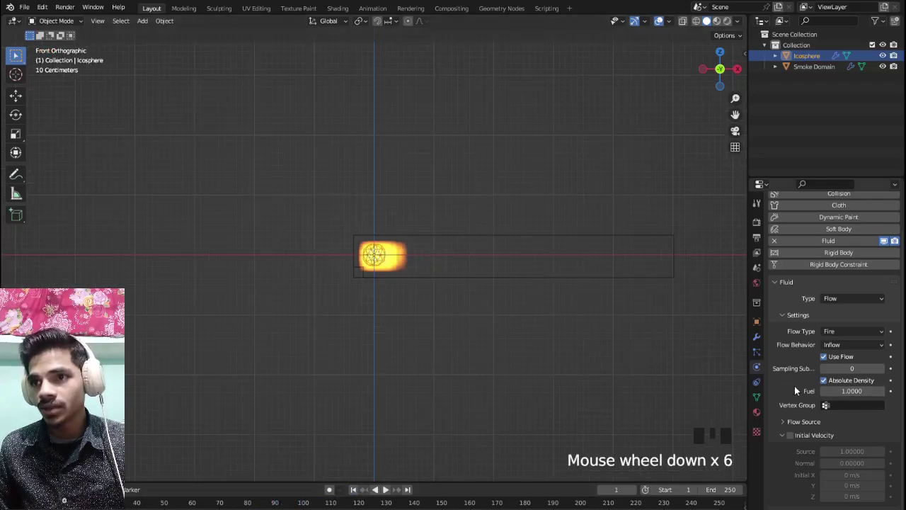
Step: Set the smoke domain's resolution divisions to 128, keeping the domain type as Gas
click(659, 276)
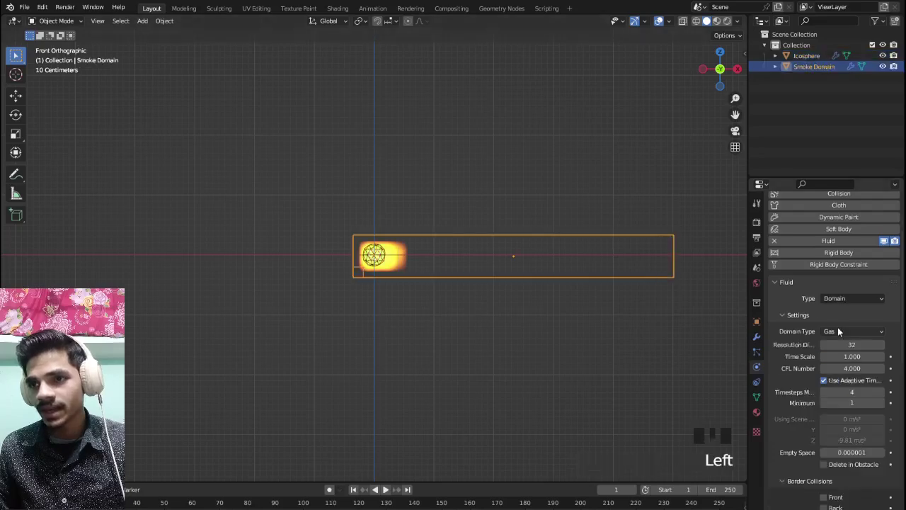
click(855, 332)
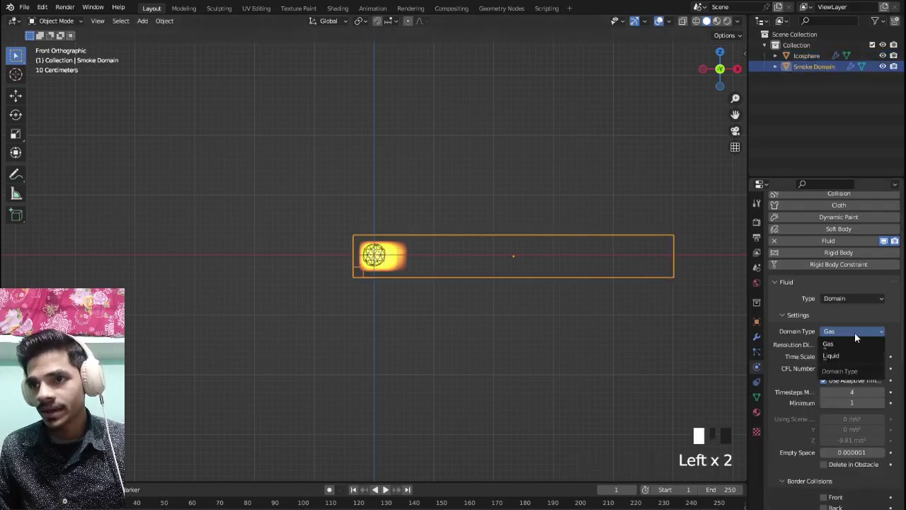
click(854, 331)
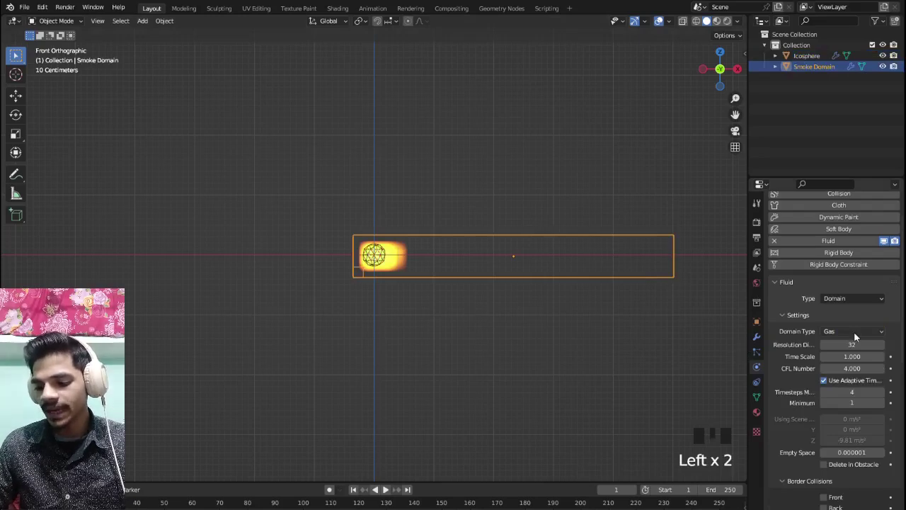
click(869, 345)
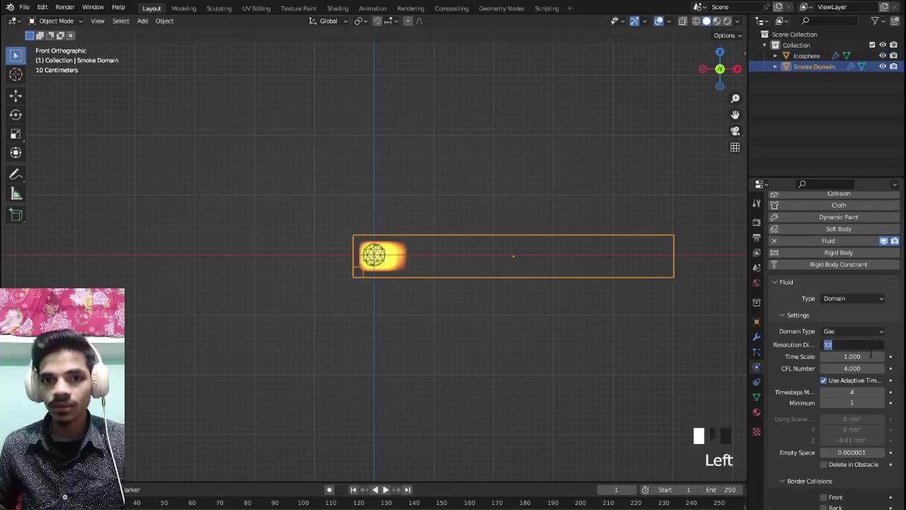
text(128)
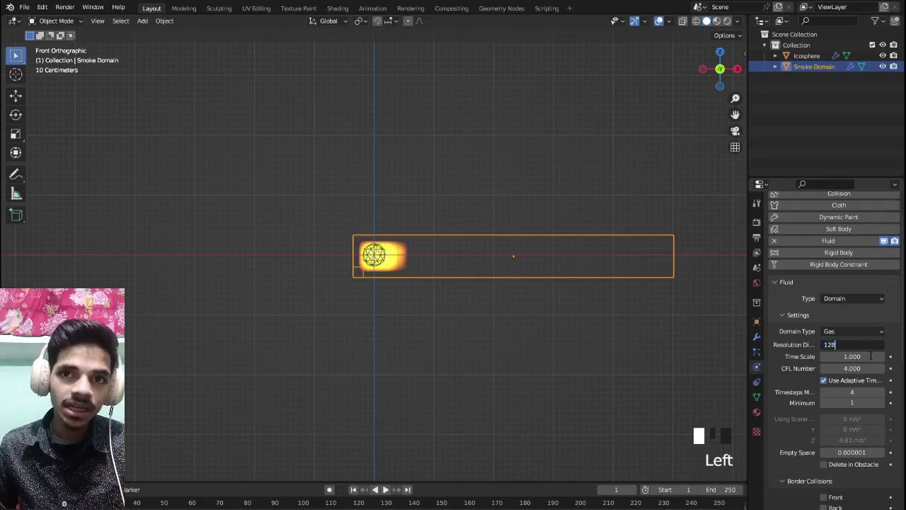
key(Return)
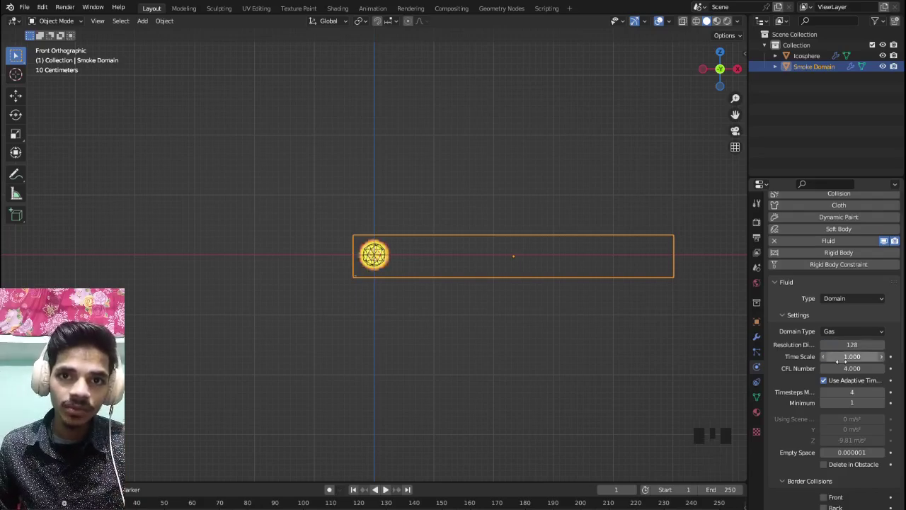
scroll(405, 284, up, 8)
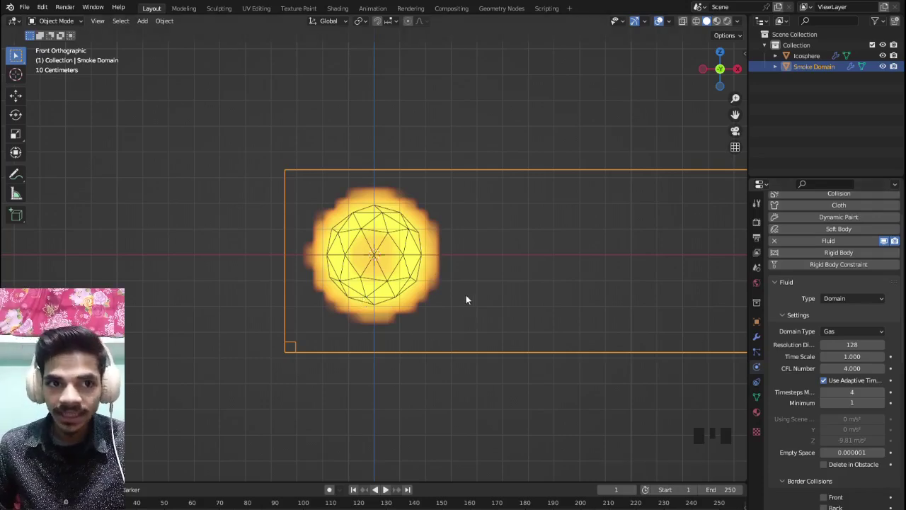
scroll(466, 299, down, 3)
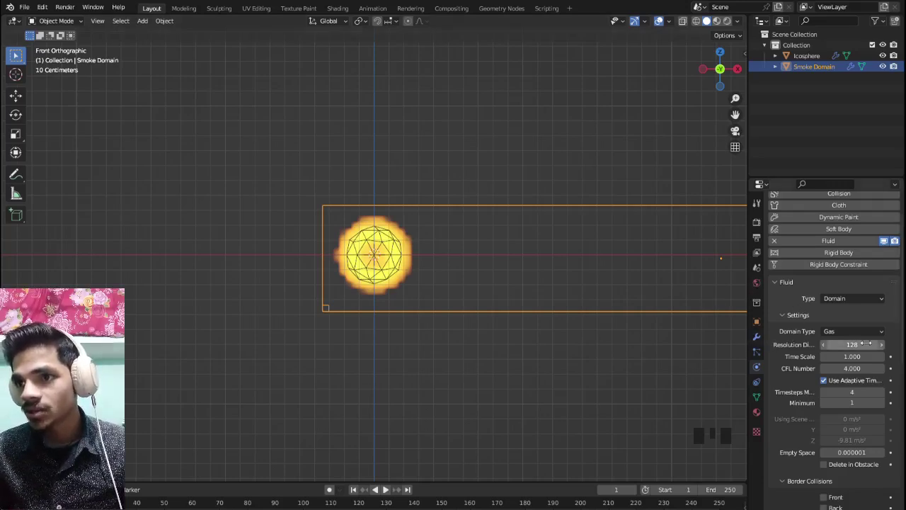
Step: Set the buoyancy heat in the smoke domain's gas settings to 0.3
scroll(852, 318, down, 1)
scroll(851, 422, down, 3)
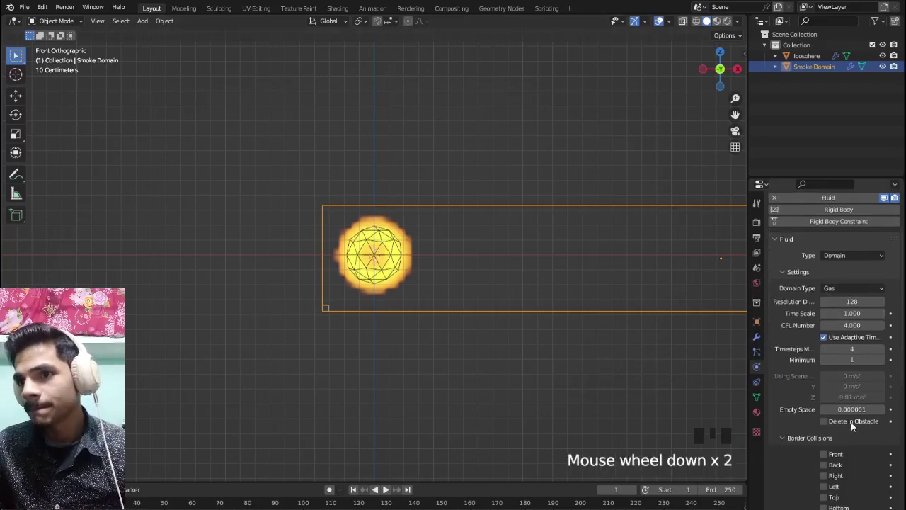
scroll(852, 419, down, 8)
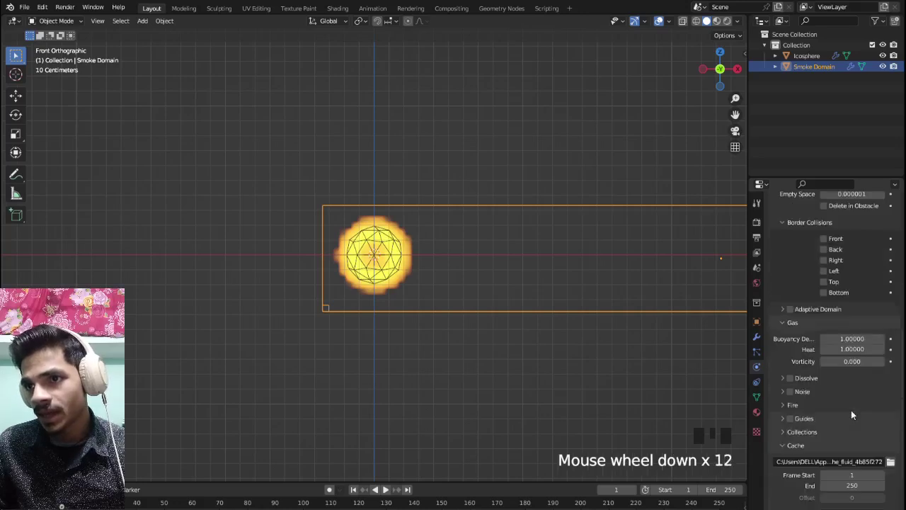
scroll(852, 410, down, 1)
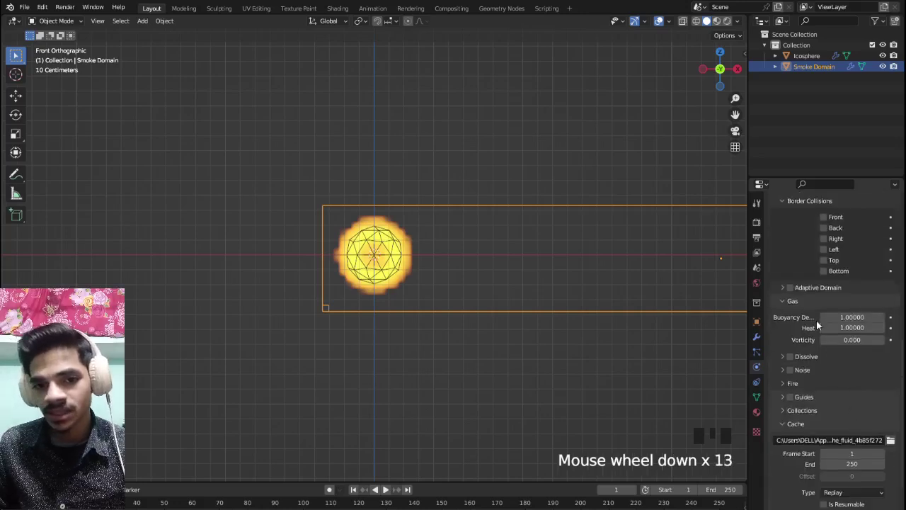
click(851, 330)
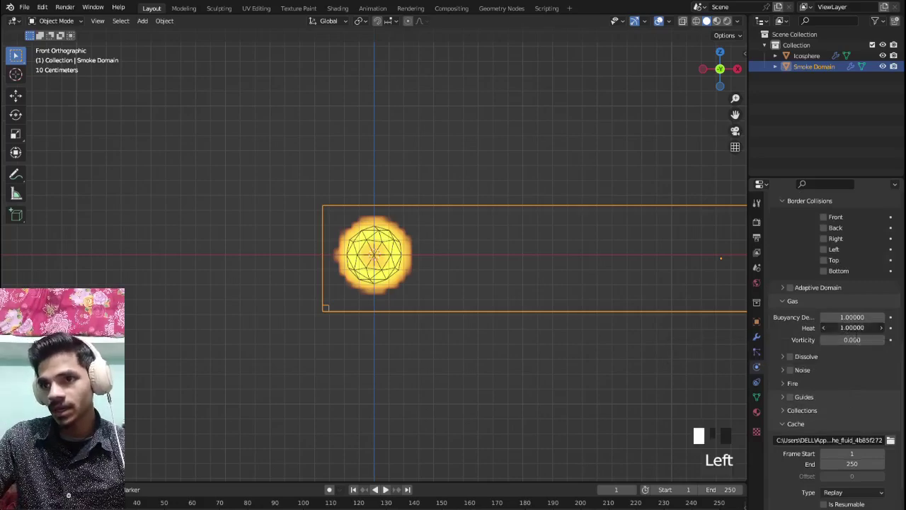
text(0)
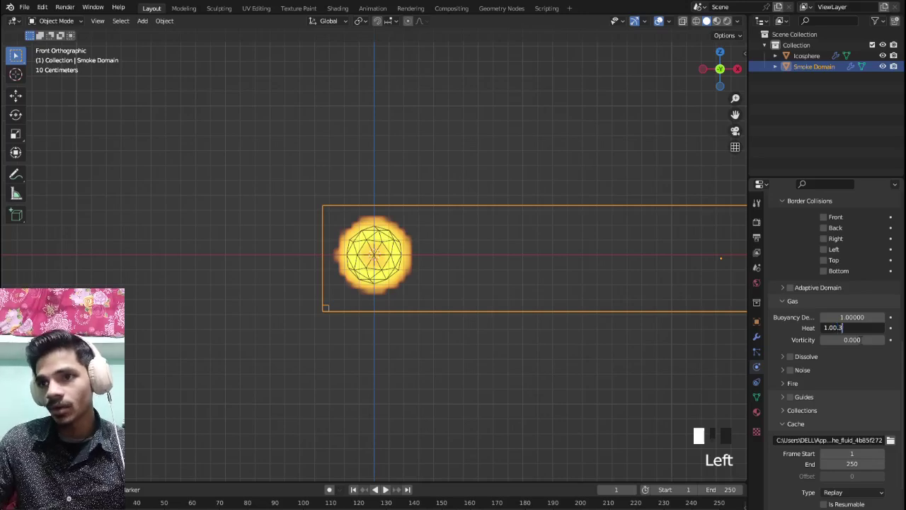
key(BackSpace)
key(BackSpace)
key(BackSpace)
key(BackSpace)
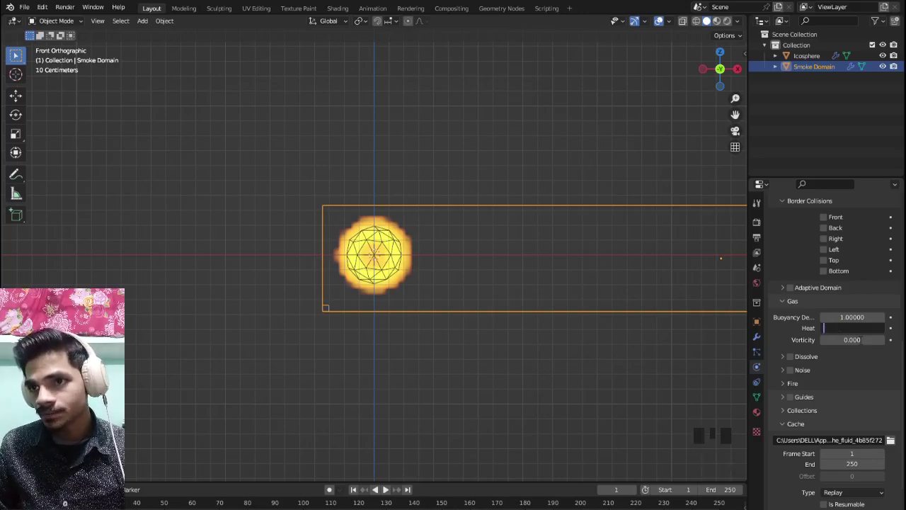
text(0.3)
key(Return)
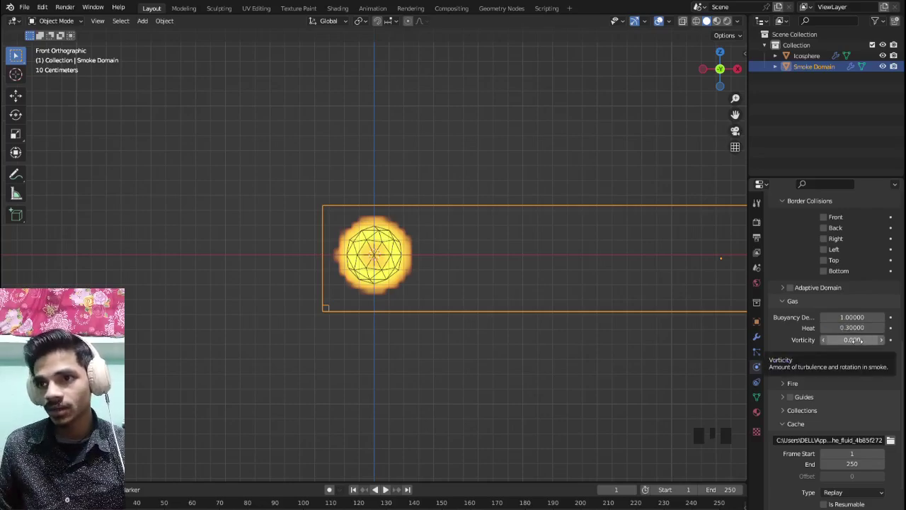
Step: Set the vorticity in the smoke domain's gas settings to 0.5
click(855, 340)
text(0)
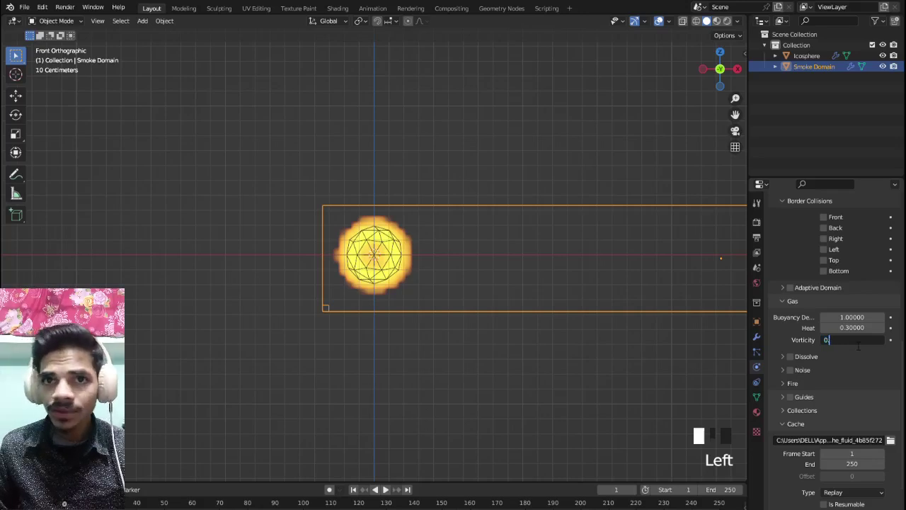
text(.5)
key(Return)
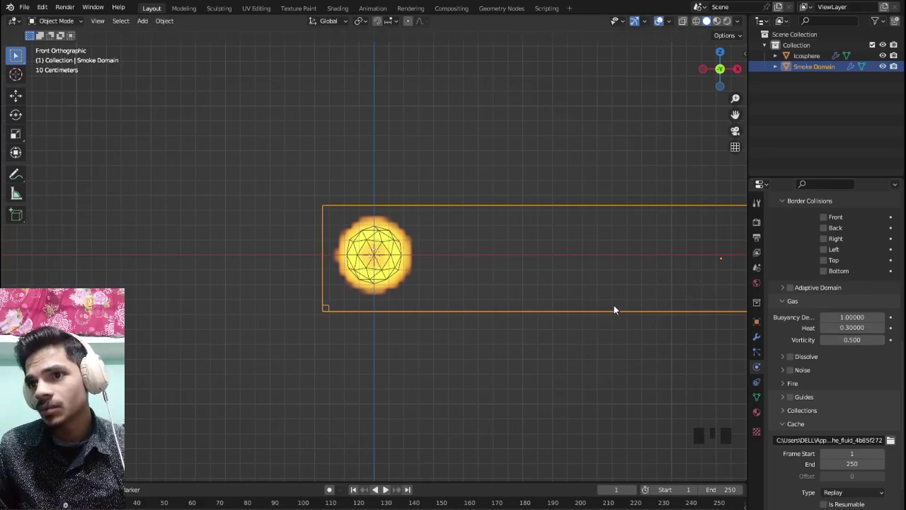
scroll(891, 355, up, 8)
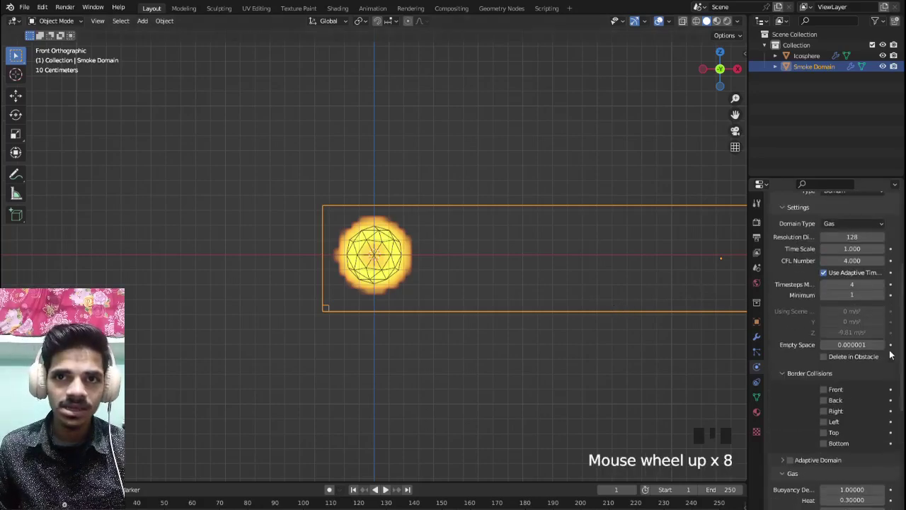
scroll(891, 354, up, 5)
scroll(885, 356, down, 8)
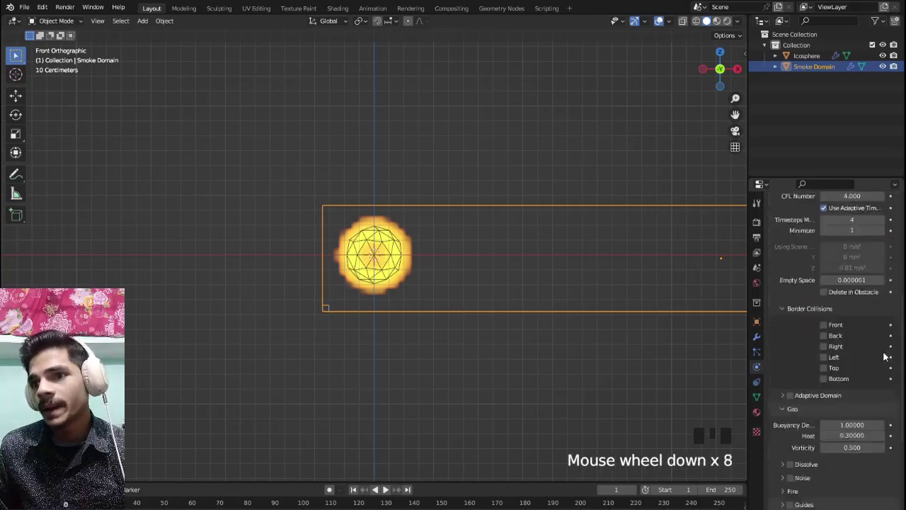
scroll(885, 356, down, 3)
Step: Set the icosphere emitter's sampling substeps to 5 in its fluid flow settings
click(395, 283)
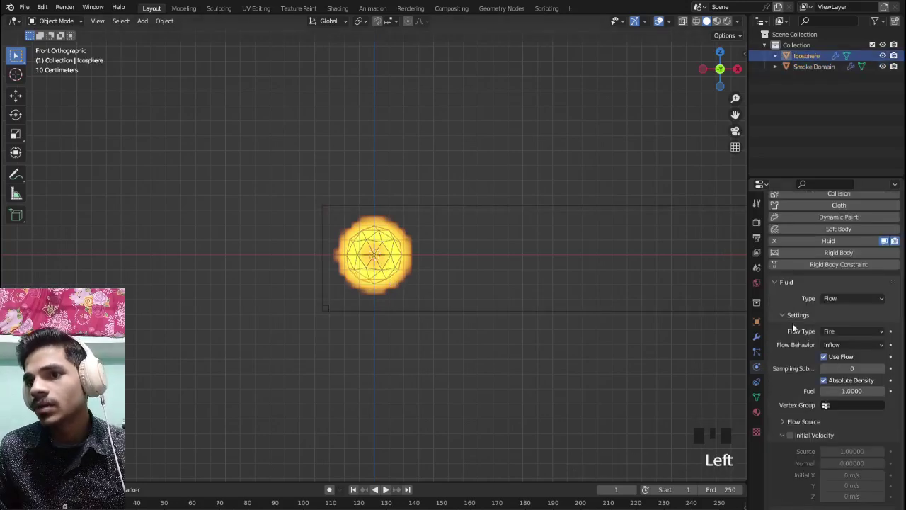
scroll(836, 334, down, 1)
scroll(839, 355, down, 3)
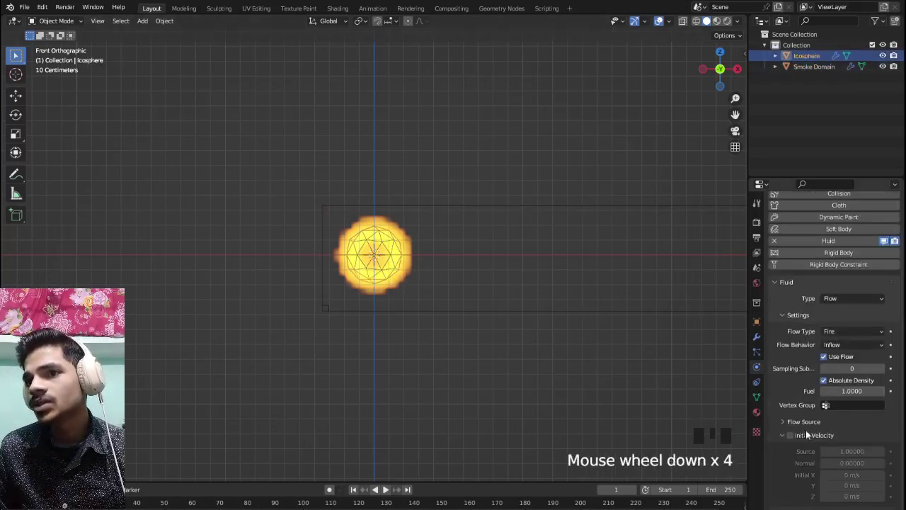
scroll(779, 433, down, 1)
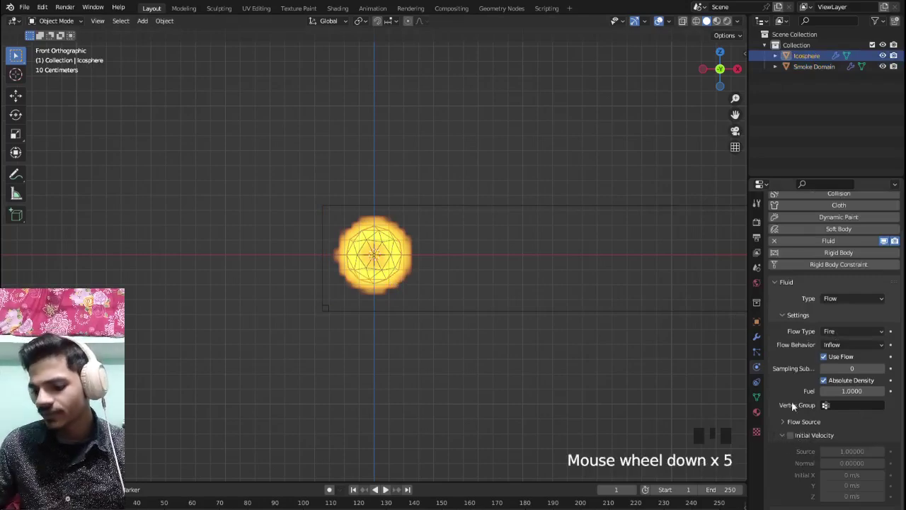
click(852, 371)
text(5)
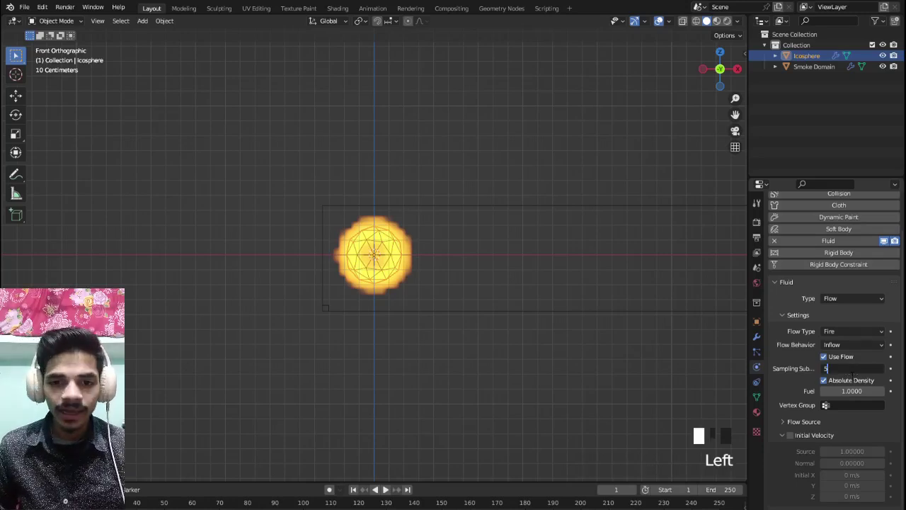
key(Return)
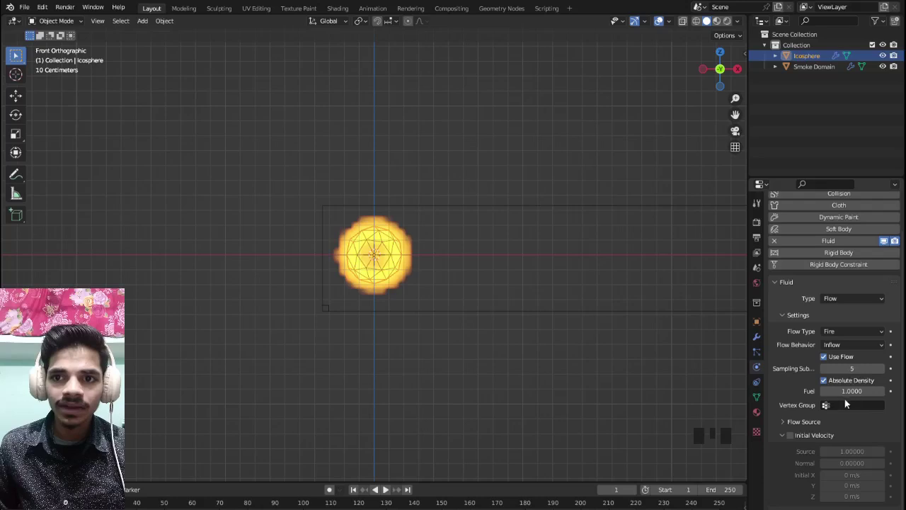
Step: Enlarge the timeline area below the viewport and select the icosphere emitter again
drag(537, 482, 556, 430)
click(532, 482)
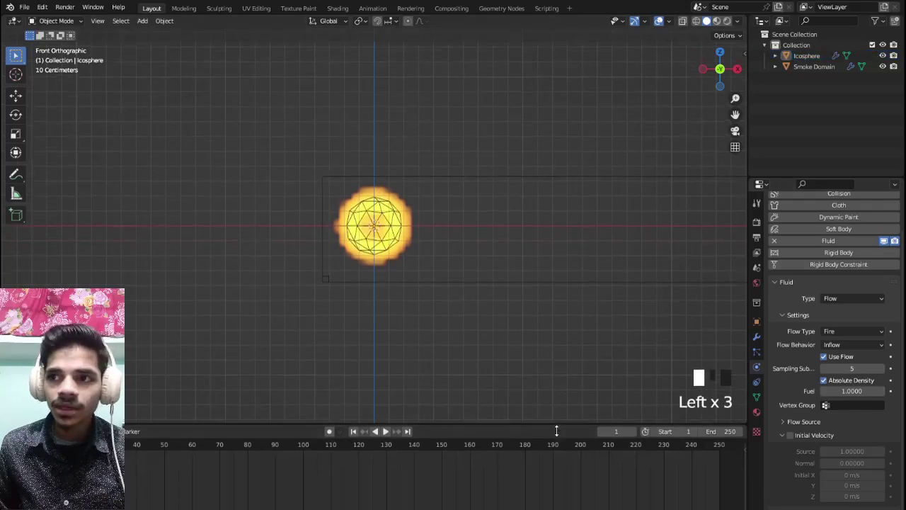
click(401, 229)
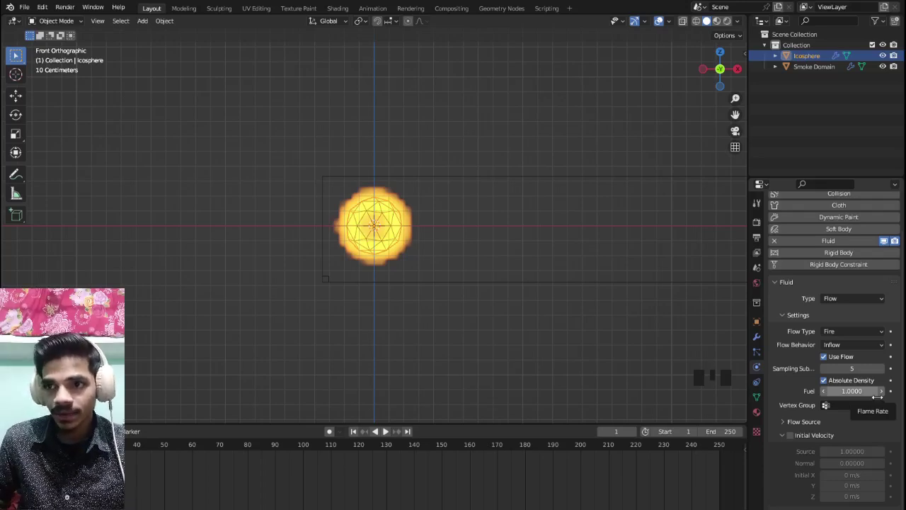
Step: Set the icosphere's flow fuel to 0 and keyframe it at frame 1
click(865, 393)
text(0)
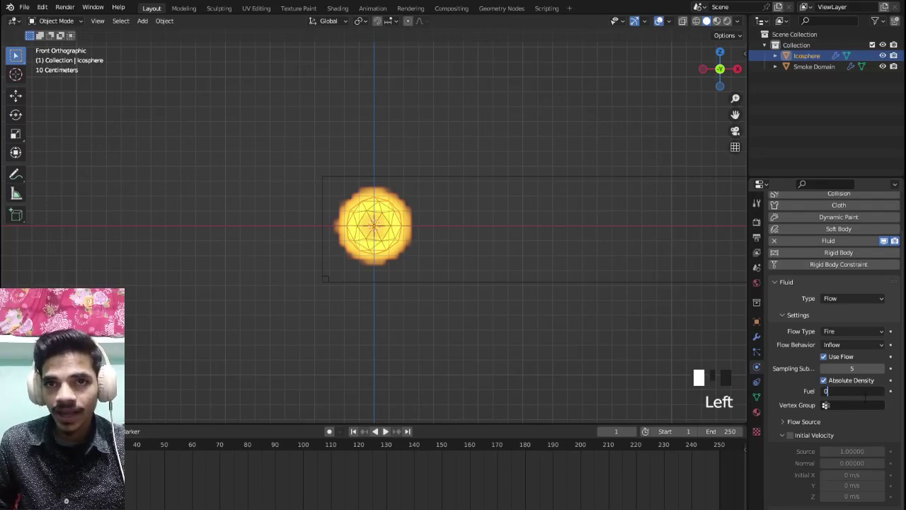
key(Return)
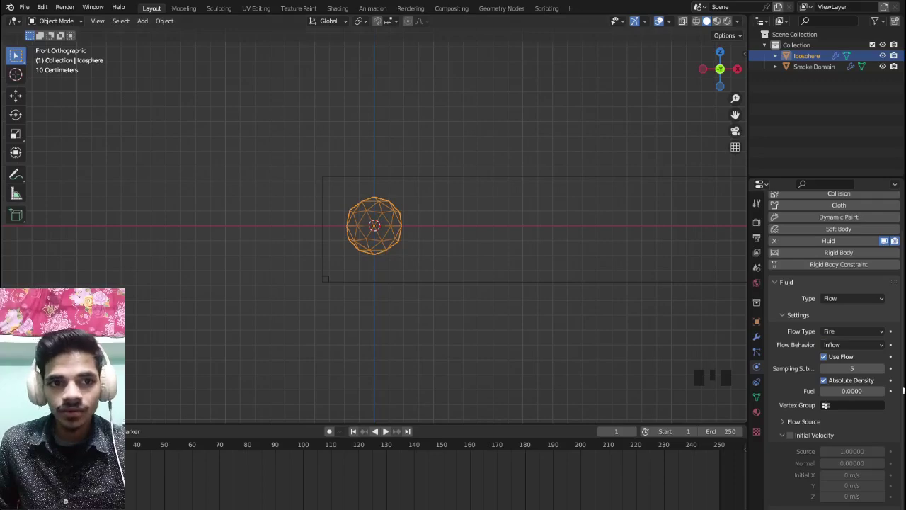
click(891, 391)
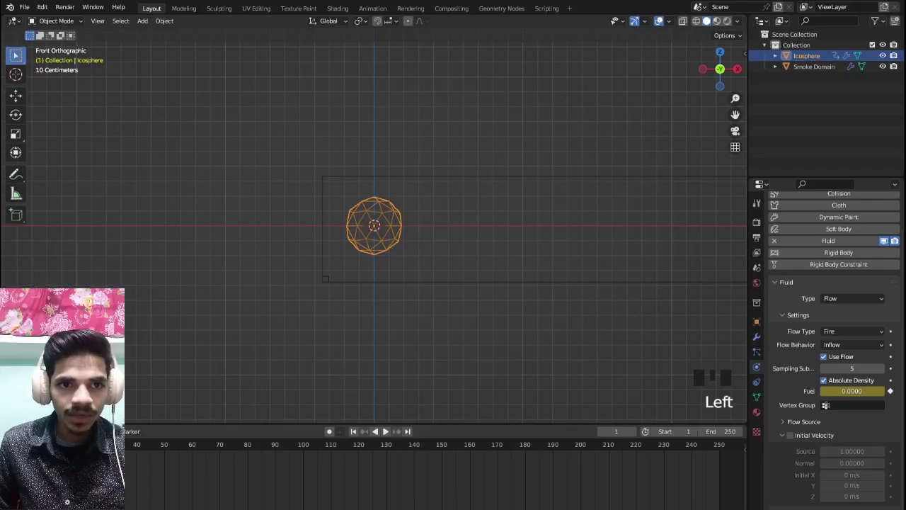
Step: Set the icosphere's flow fuel to 0.3 at frame 20 and keyframe it there
click(386, 431)
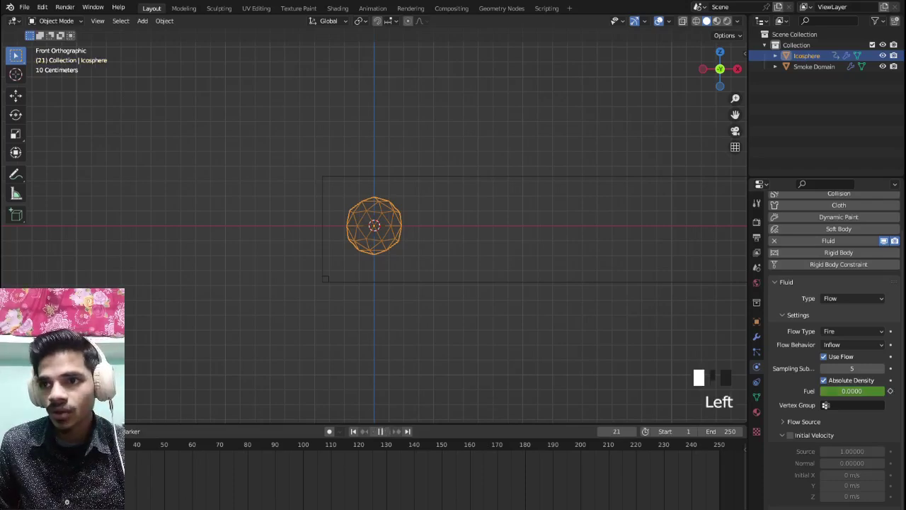
click(81, 445)
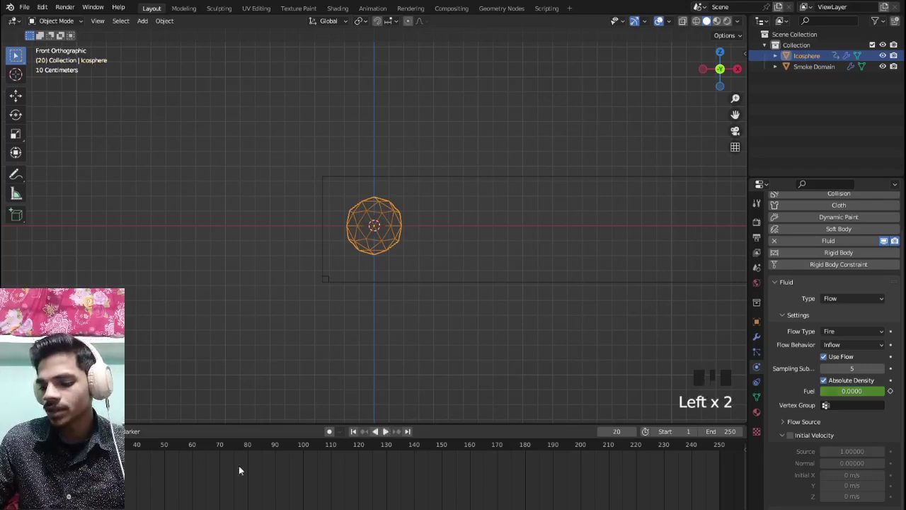
click(856, 393)
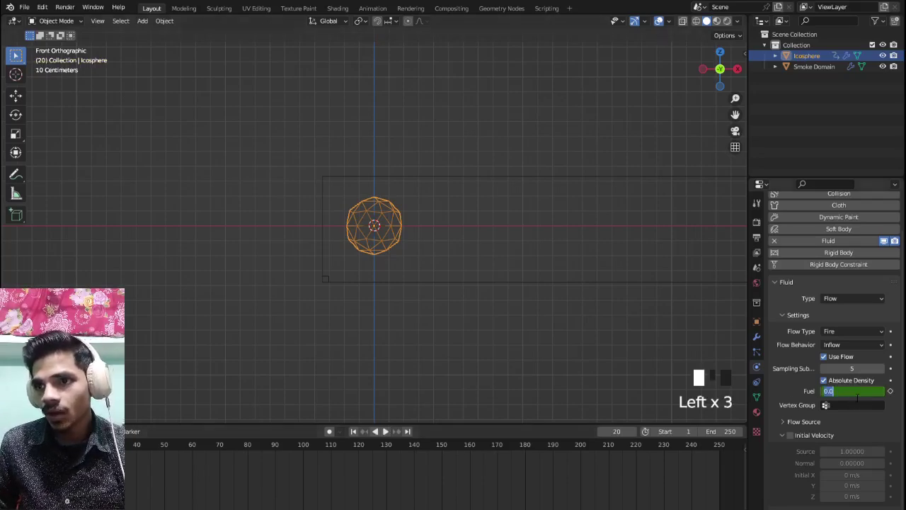
text(0.3)
key(Return)
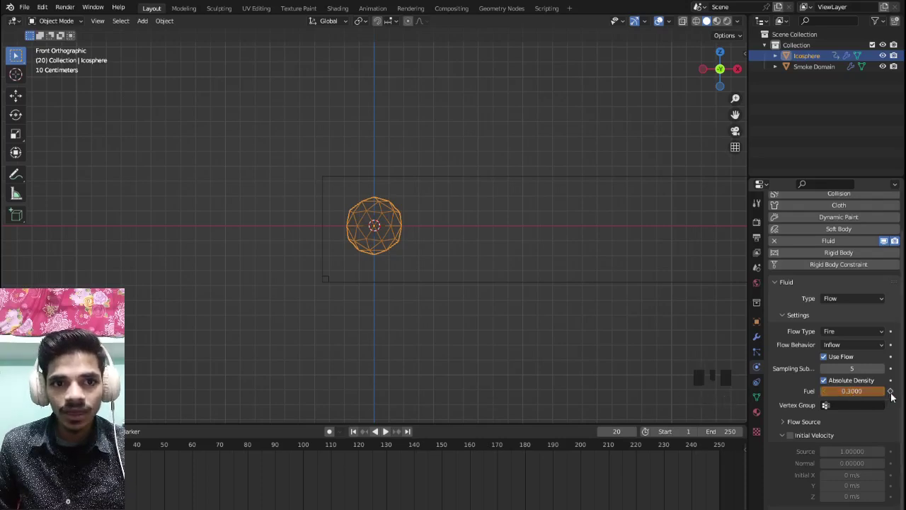
click(891, 391)
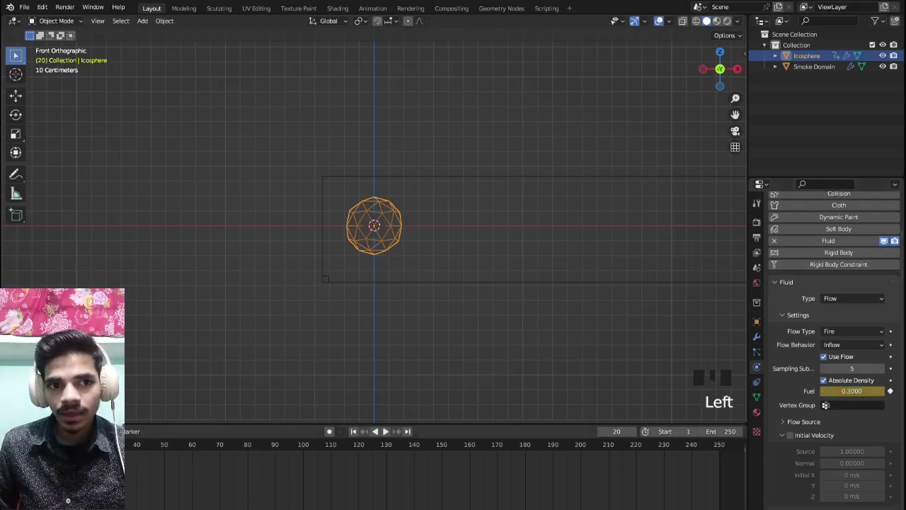
Step: Play the timeline over the first 20 frames to check the fuel animation, and return to frame 20
drag(82, 444, 141, 449)
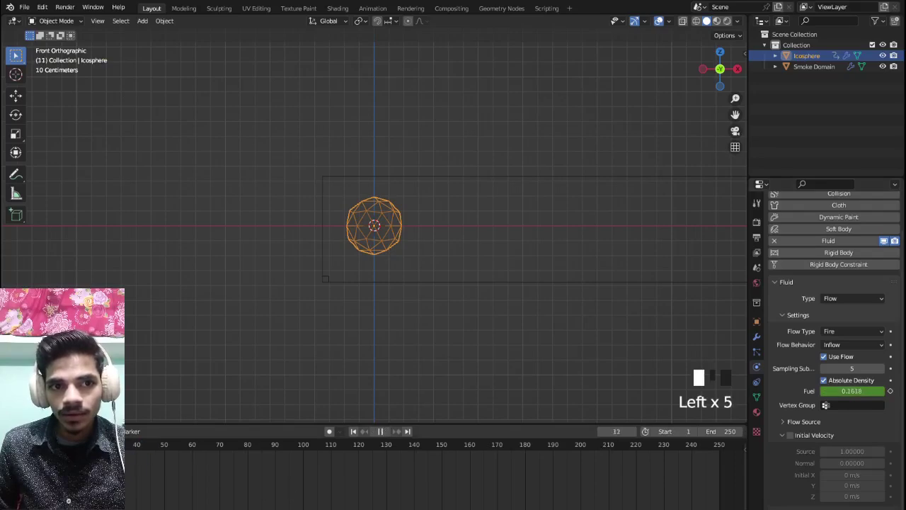
key(Left)
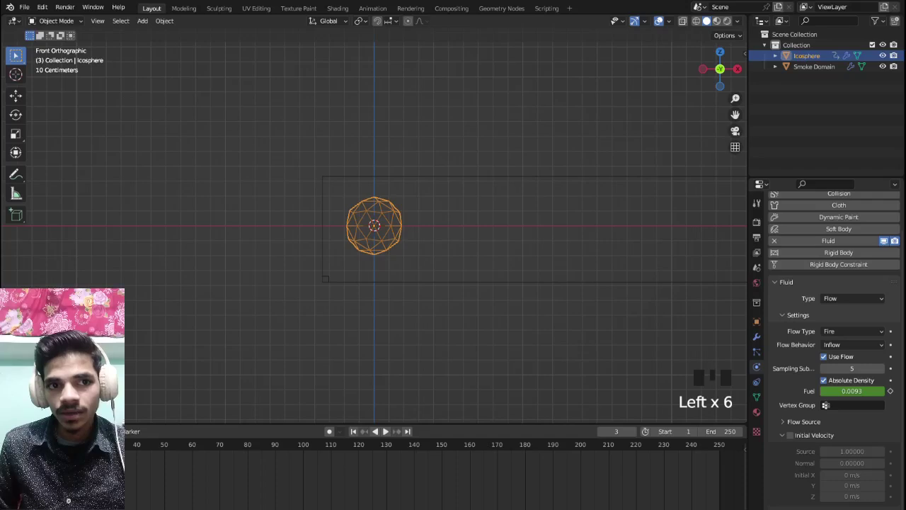
click(386, 431)
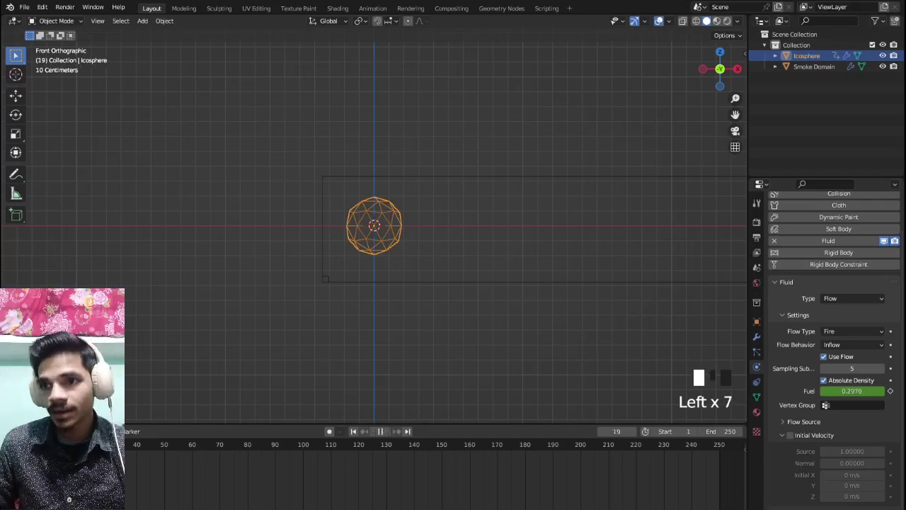
key(Left)
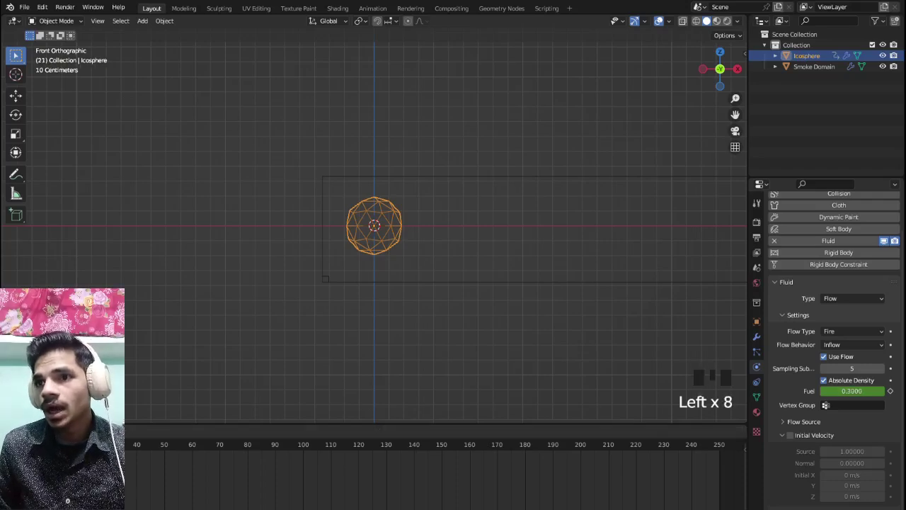
key(Left)
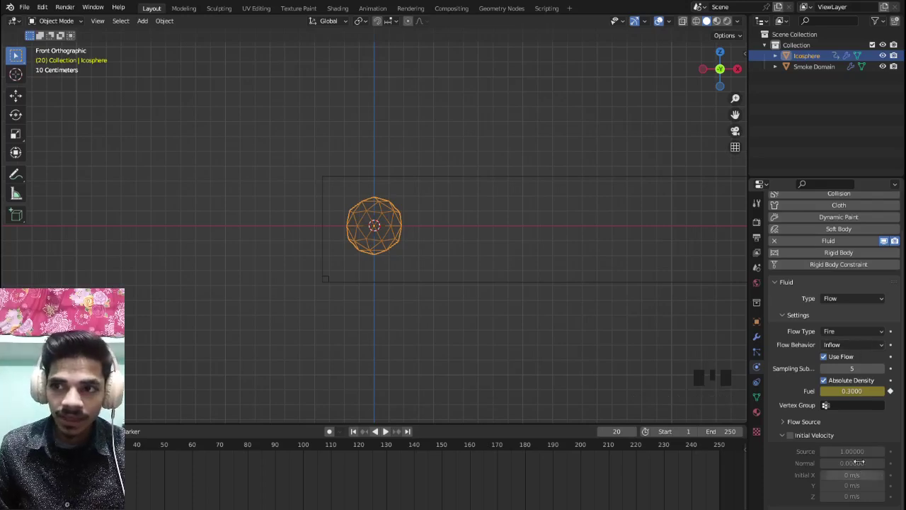
Step: Enable initial velocity in the icosphere's flow settings
scroll(821, 451, down, 4)
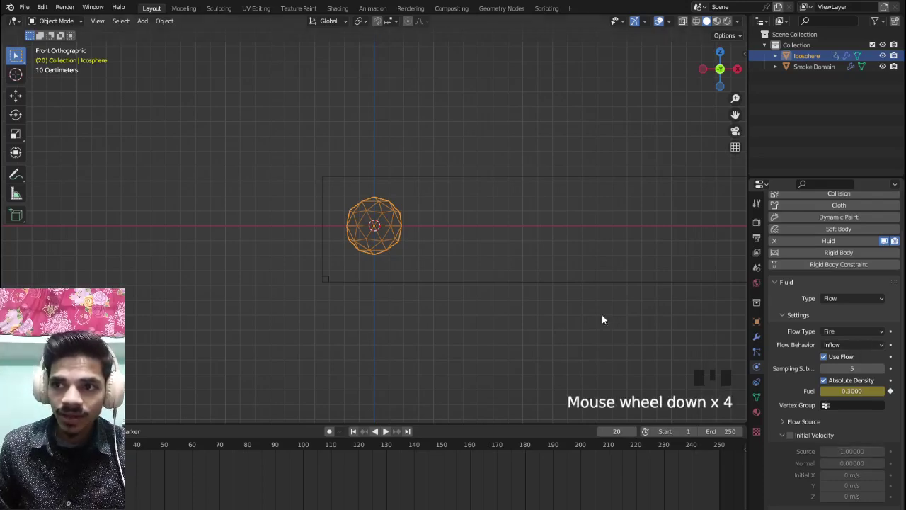
click(790, 436)
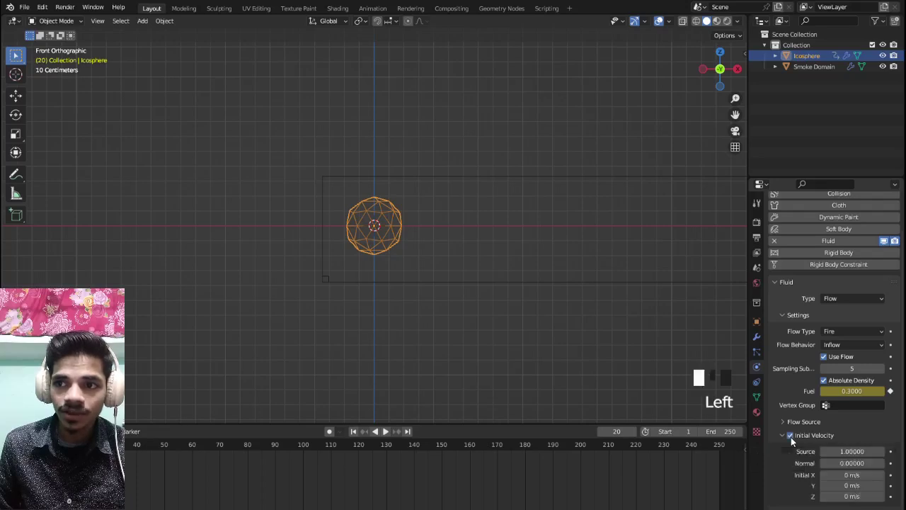
scroll(805, 425, down, 3)
click(791, 436)
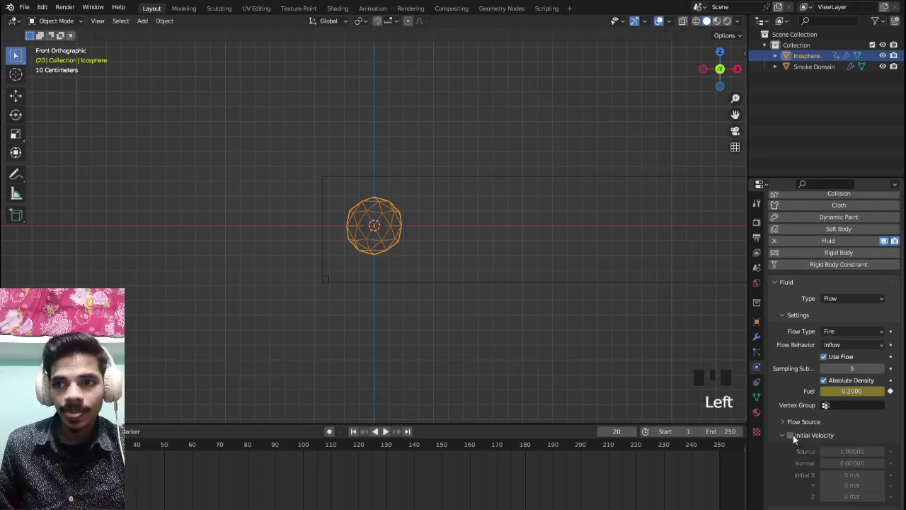
click(790, 436)
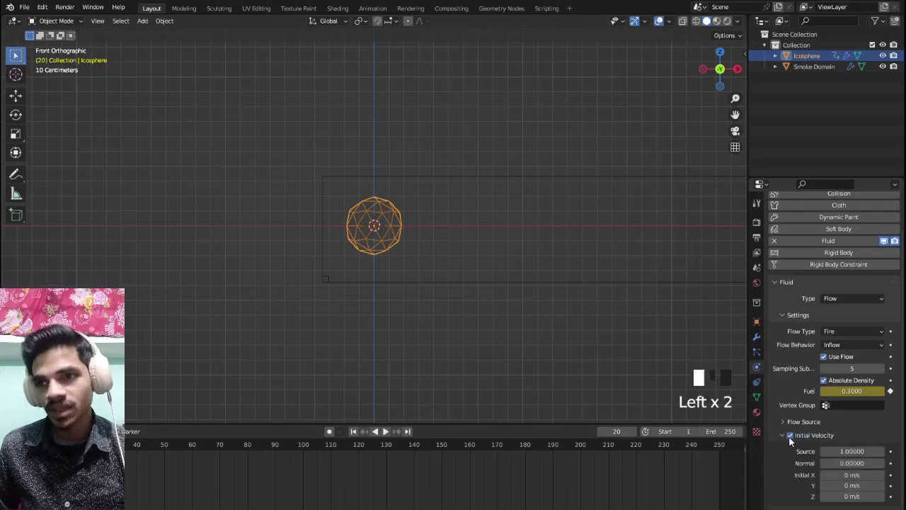
scroll(864, 416, down, 2)
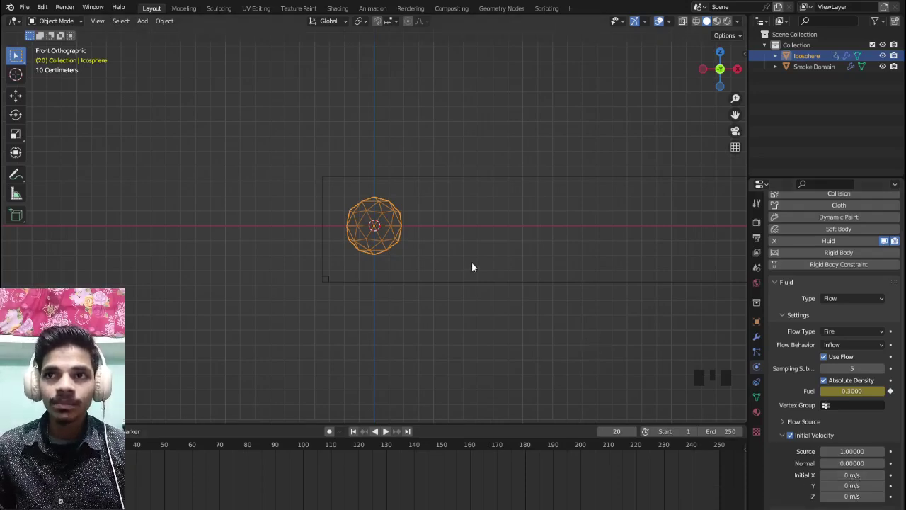
scroll(475, 267, down, 3)
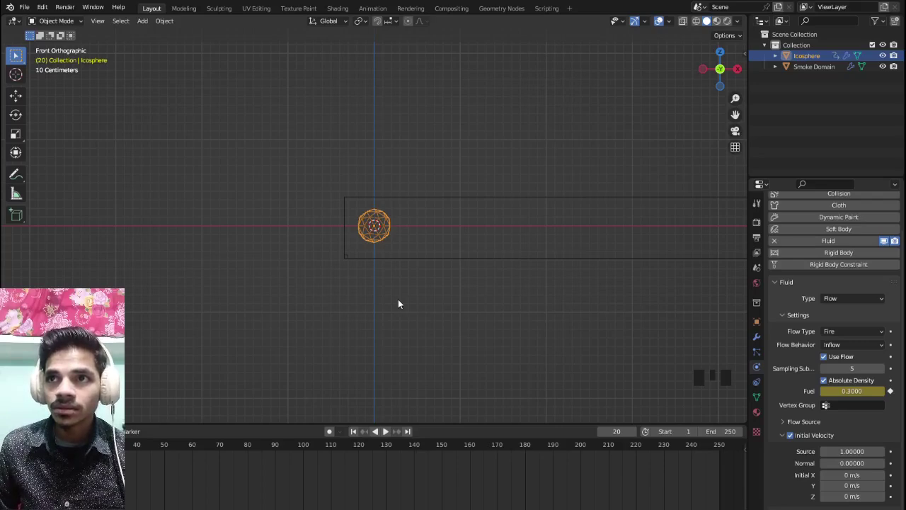
key(n)
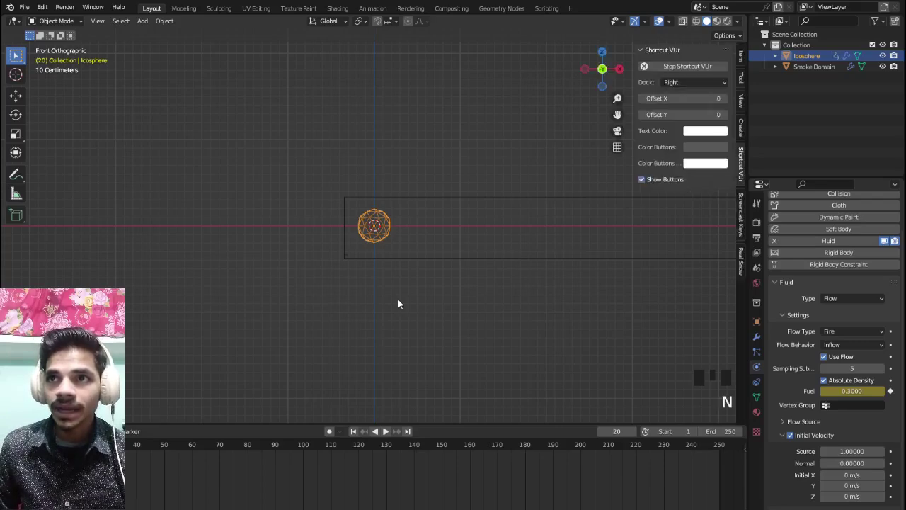
click(743, 78)
click(743, 61)
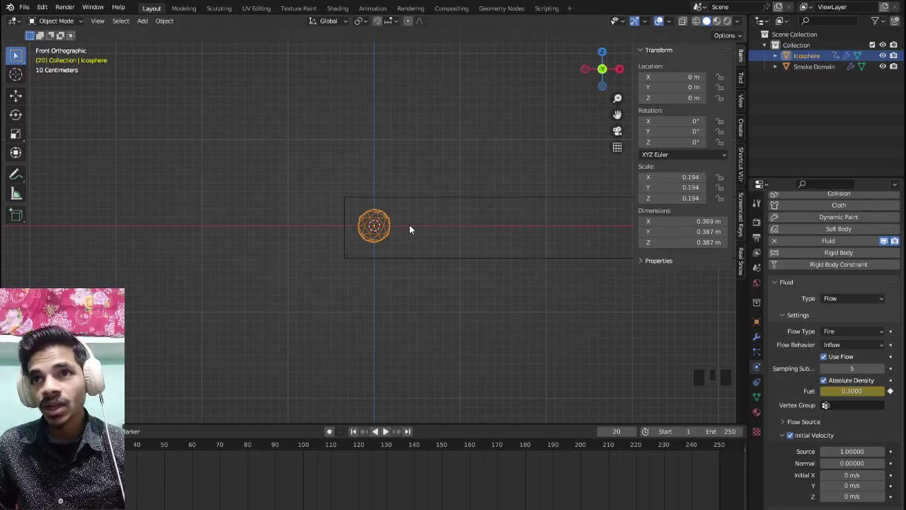
key(g)
key(x)
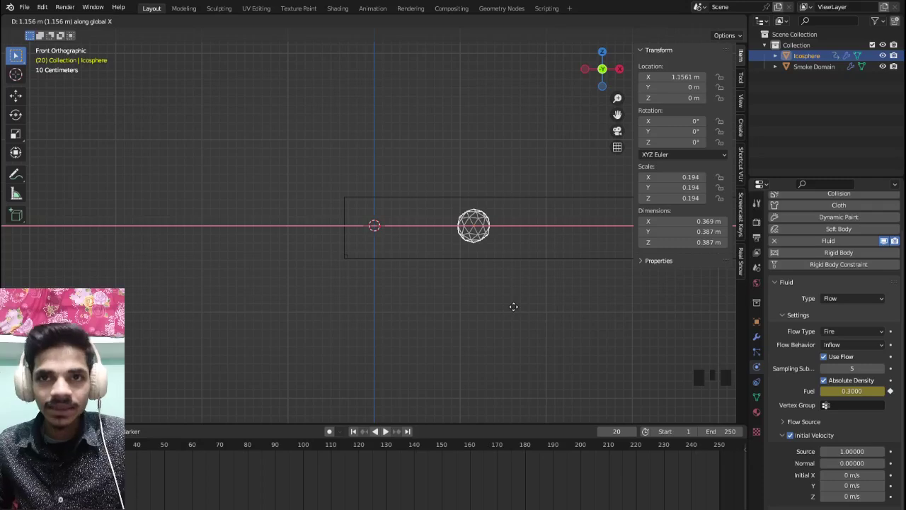
key(Escape)
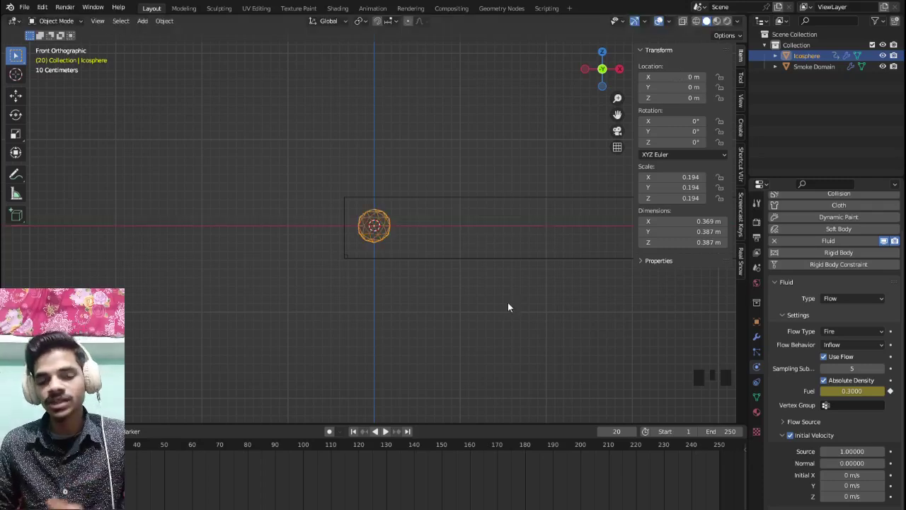
key(n)
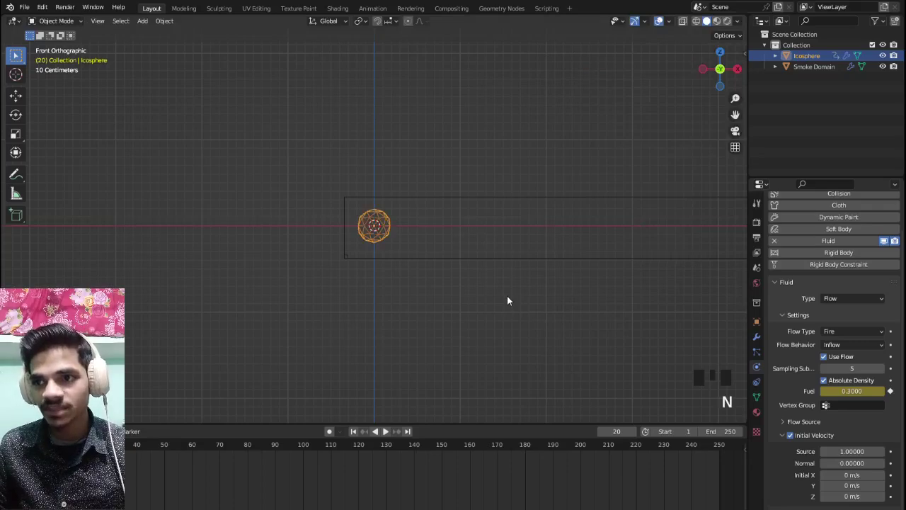
Step: Set the icosphere's initial velocity along X to 203 m/s
scroll(842, 429, down, 3)
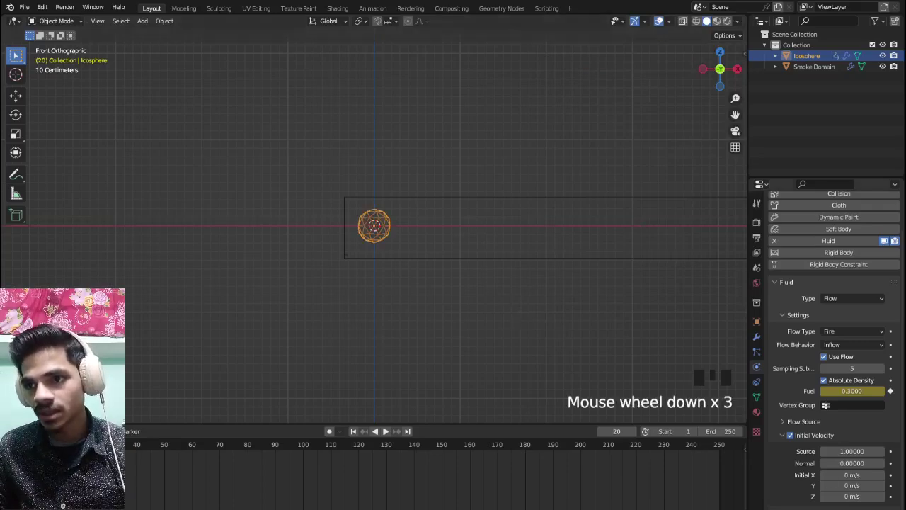
drag(853, 479, 905, 475)
click(858, 478)
click(893, 490)
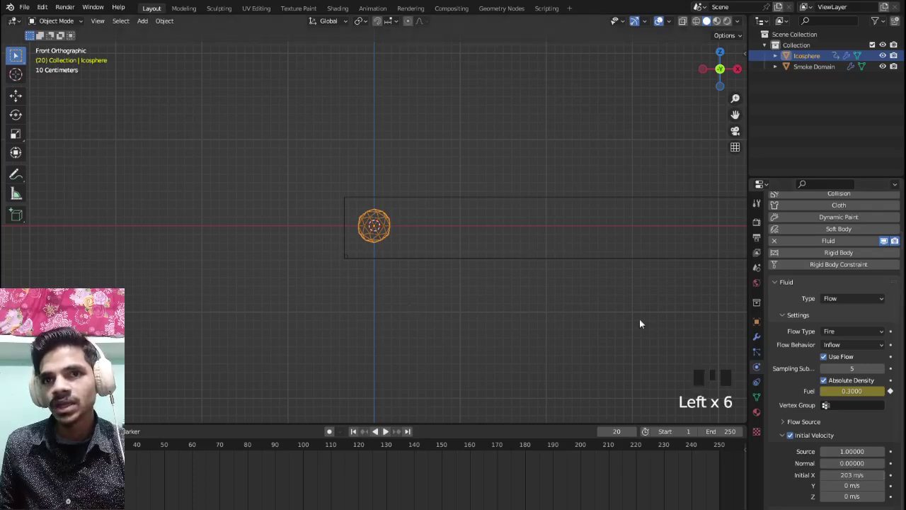
Step: Set the smoke domain's cache end frame to 50
scroll(779, 346, down, 2)
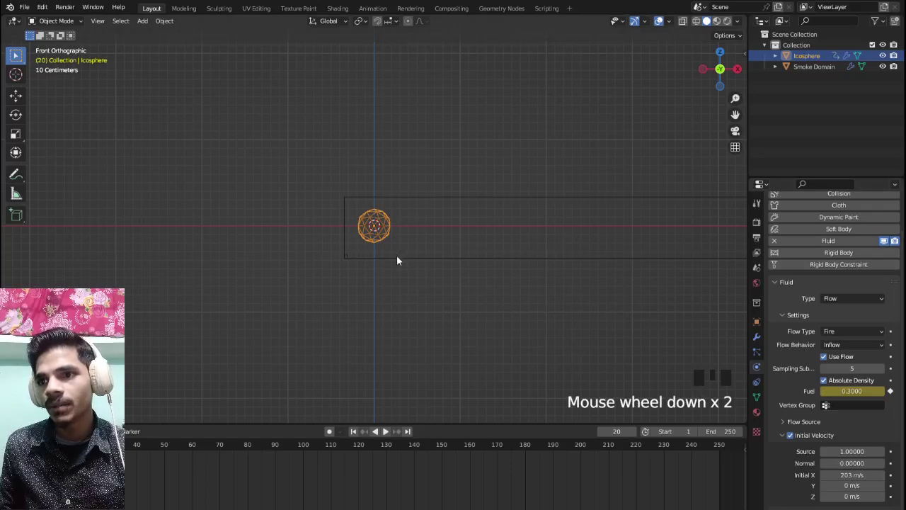
click(429, 256)
scroll(838, 375, down, 2)
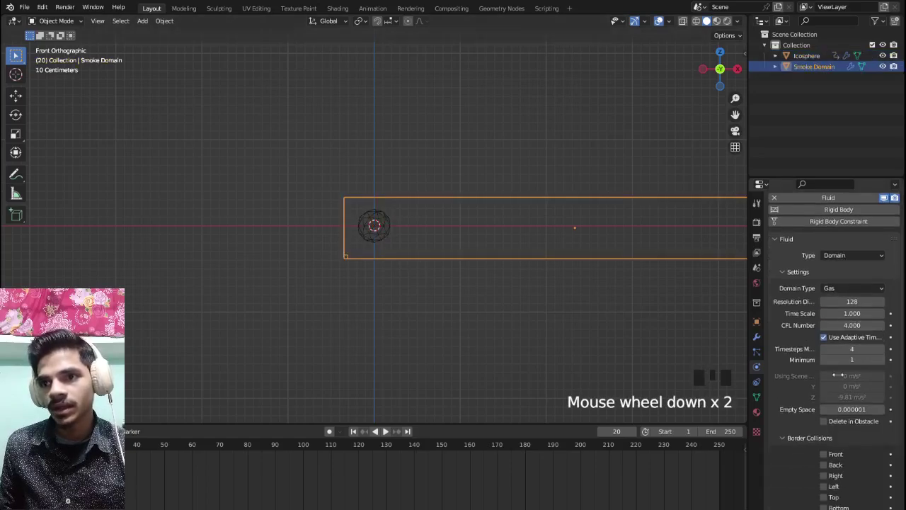
scroll(838, 375, down, 13)
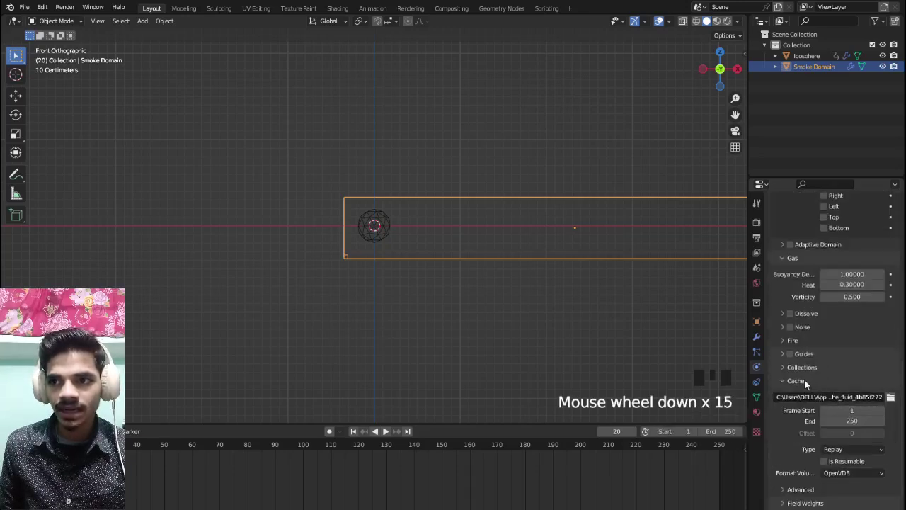
click(852, 422)
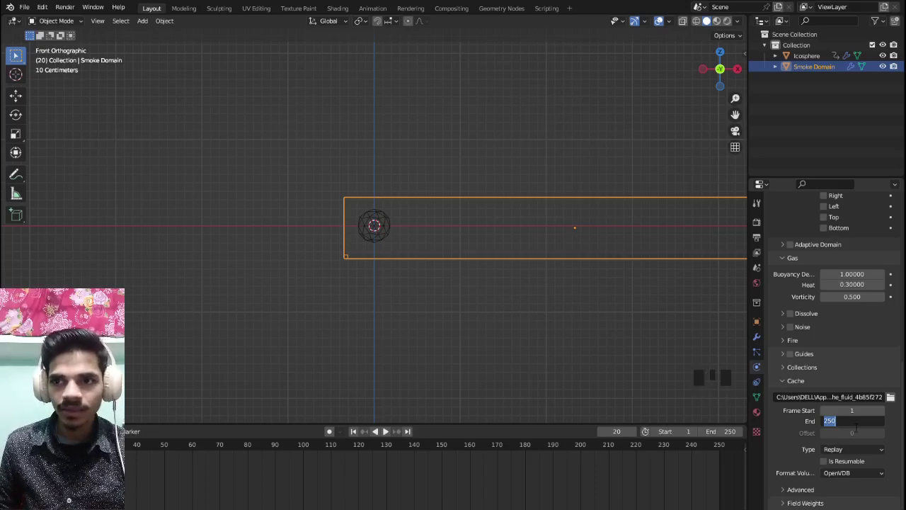
text(50)
key(Return)
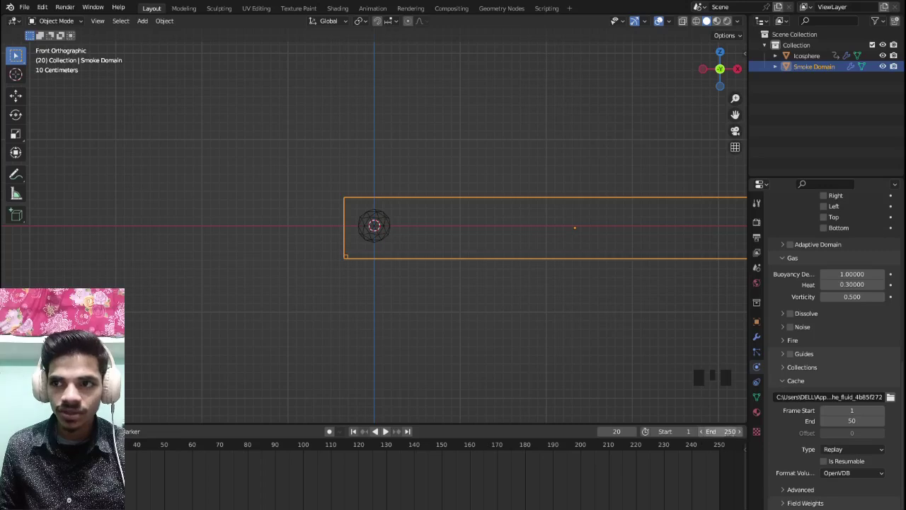
Step: Set the scene's end frame to 50
click(715, 431)
text(50)
key(Return)
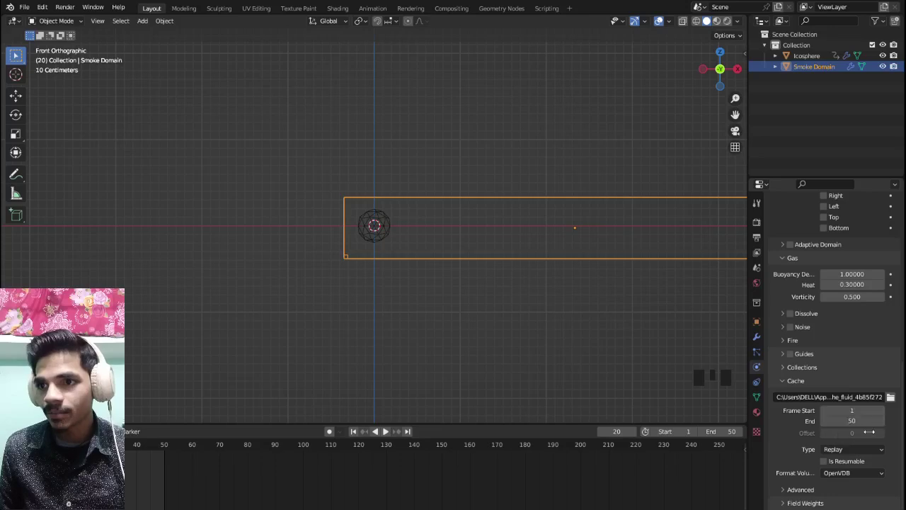
Step: Set the smoke domain's cache type to All, return to frame 1 and bake all the simulation data
scroll(876, 432, down, 2)
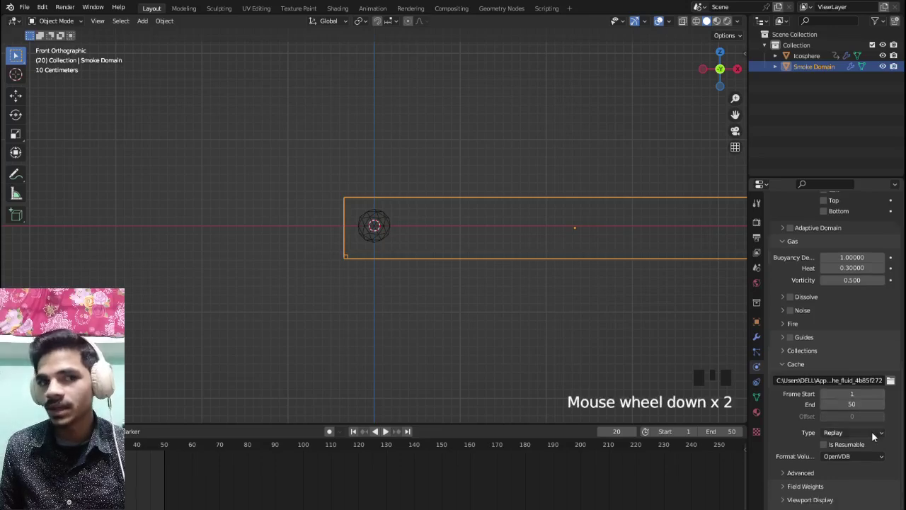
click(873, 435)
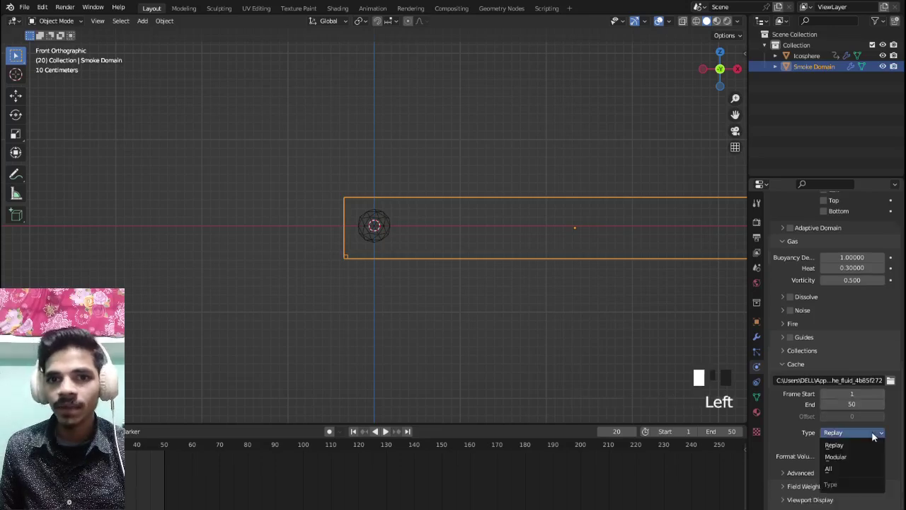
click(847, 470)
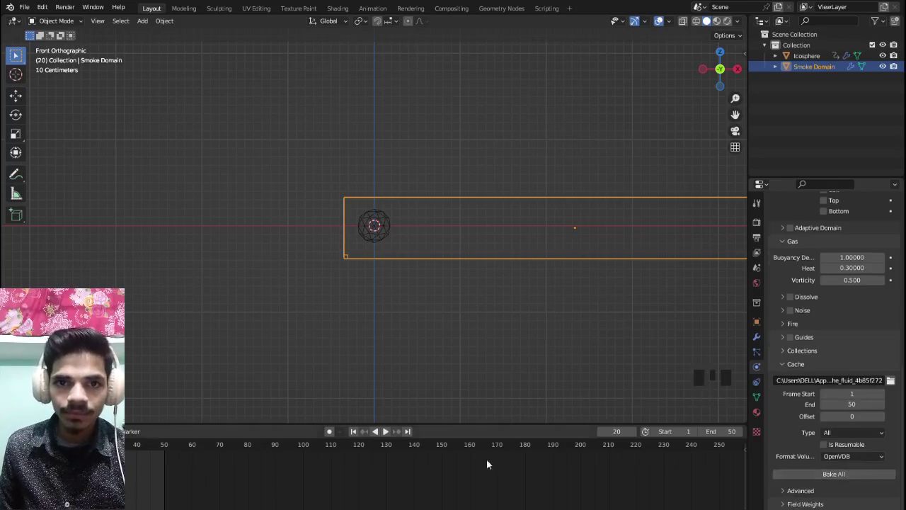
click(375, 434)
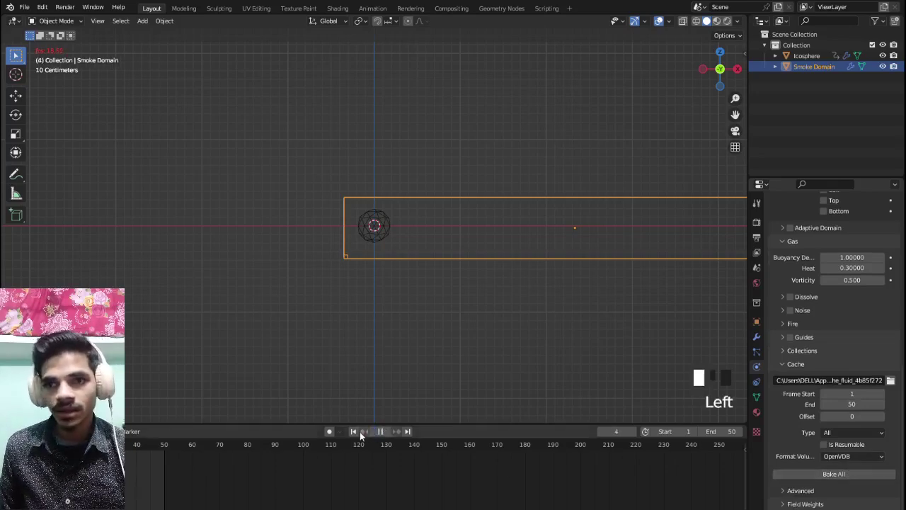
click(354, 431)
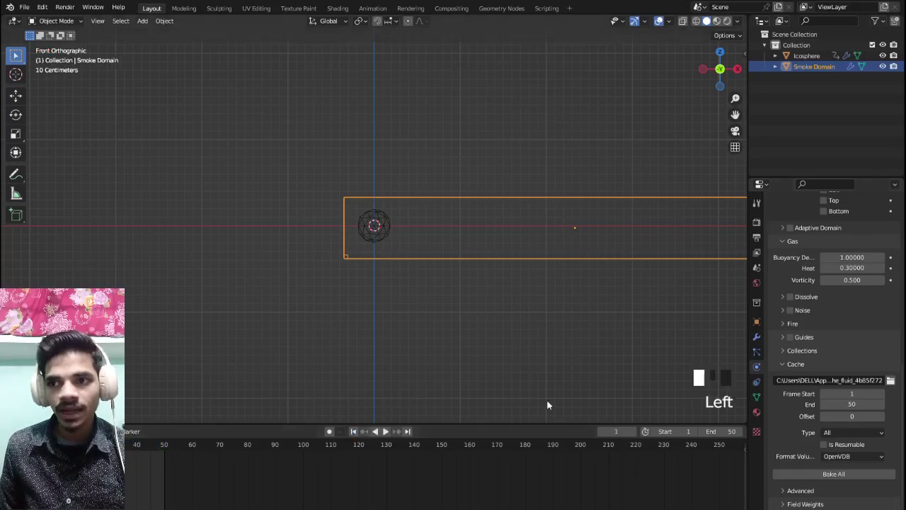
click(842, 474)
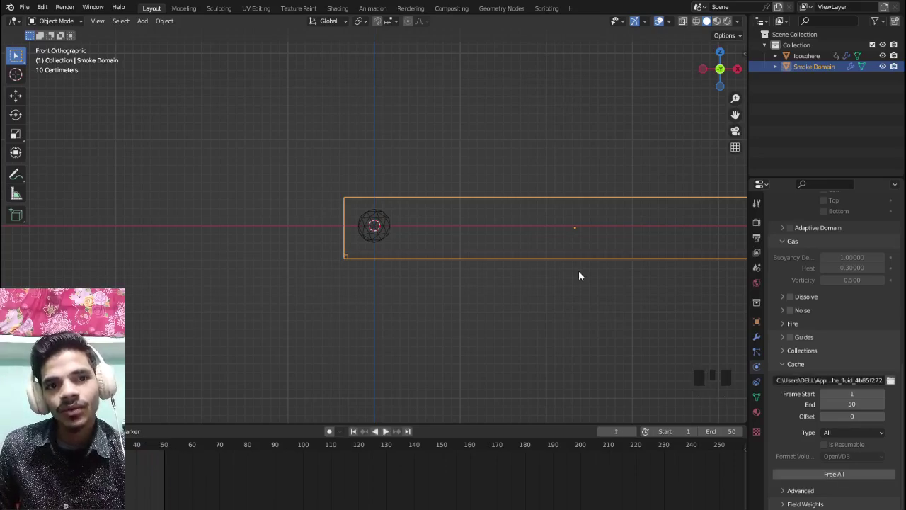
Step: Play the baked fire simulation twice from frame 1 to check how the flame shoots along X
key(space)
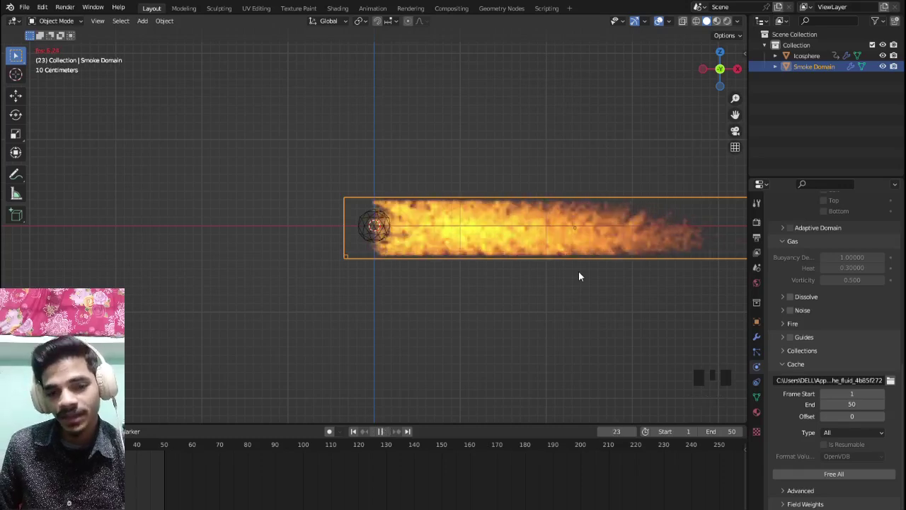
key(space)
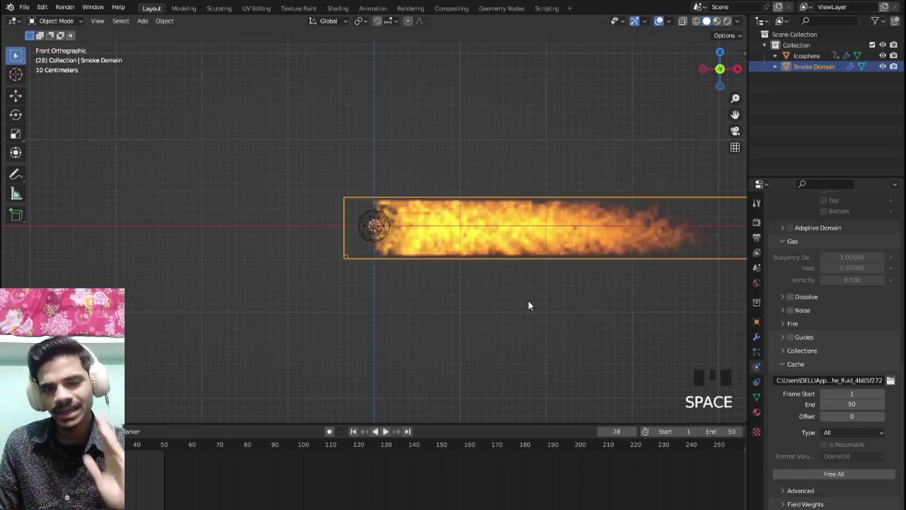
click(354, 432)
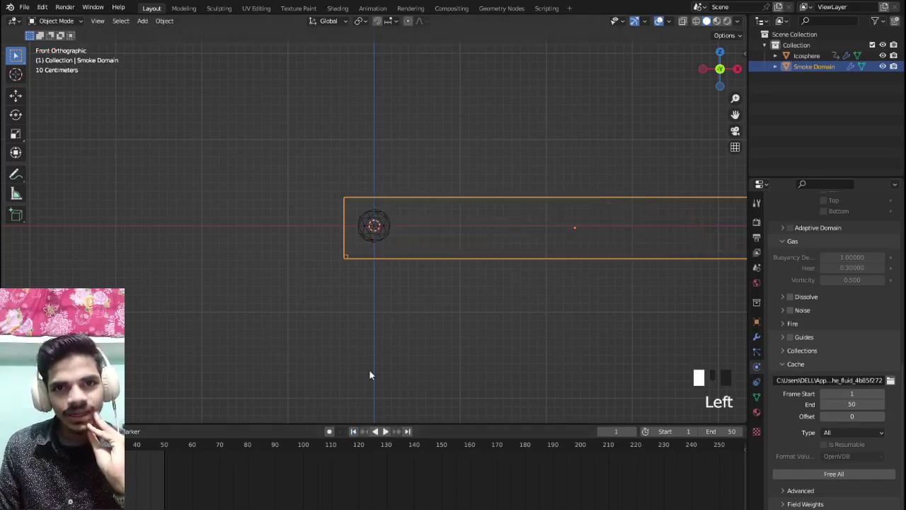
key(space)
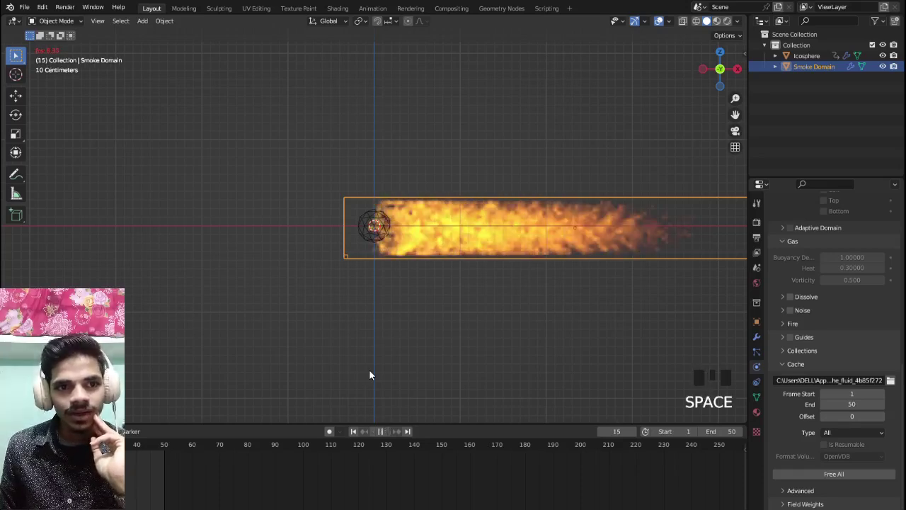
key(space)
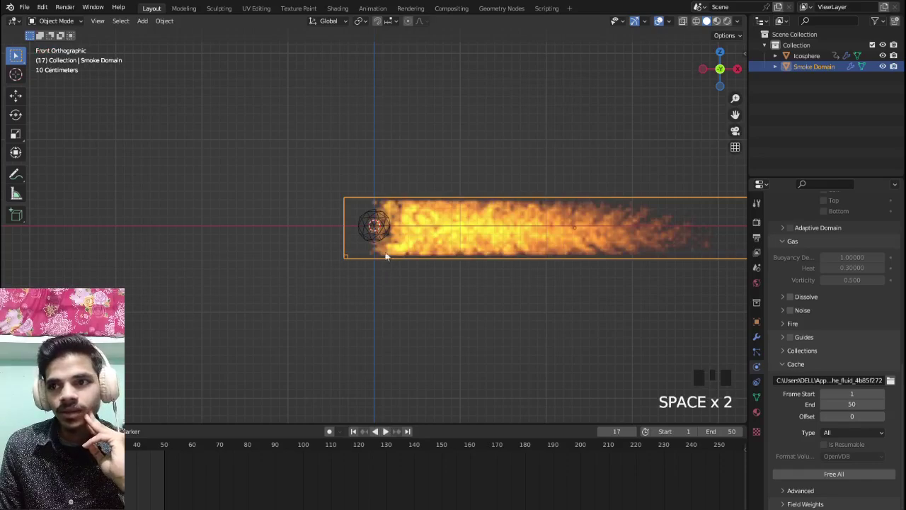
Step: Select the icosphere and replay the simulation to check its fuel animation against the flame, returning to frame 1
click(369, 225)
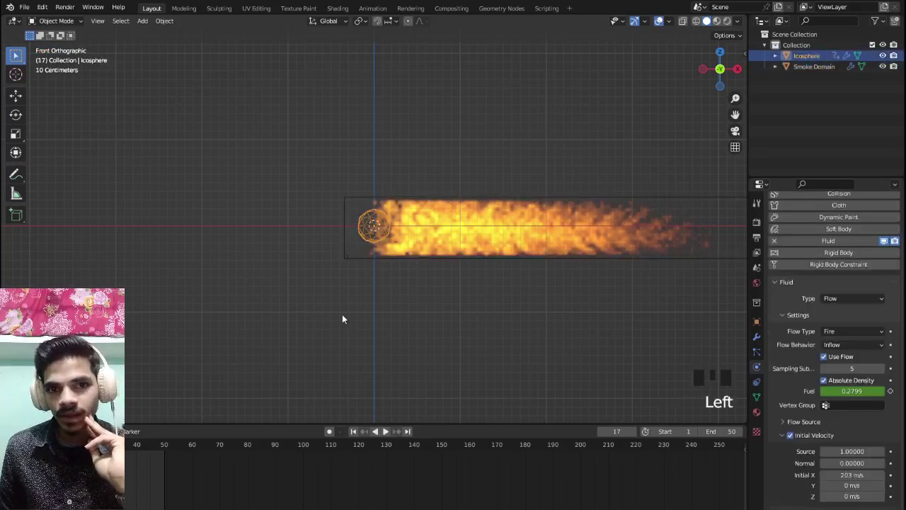
key(space)
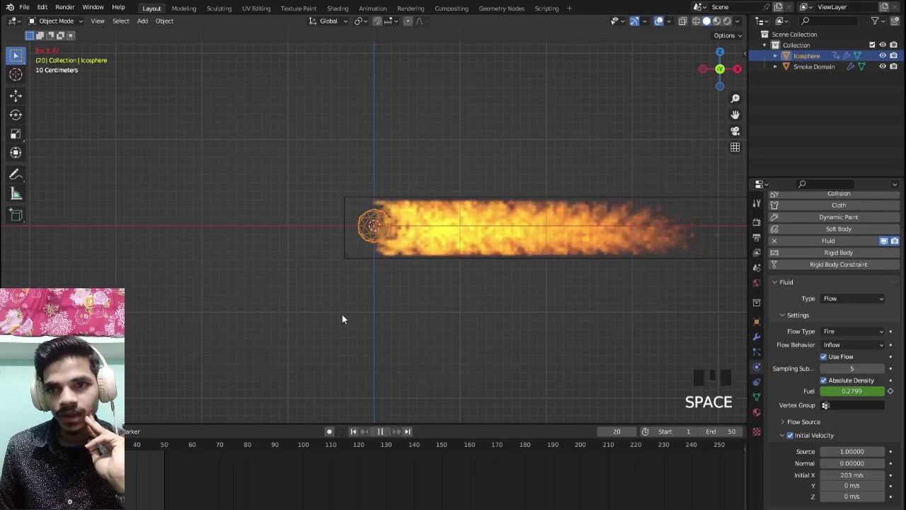
key(space)
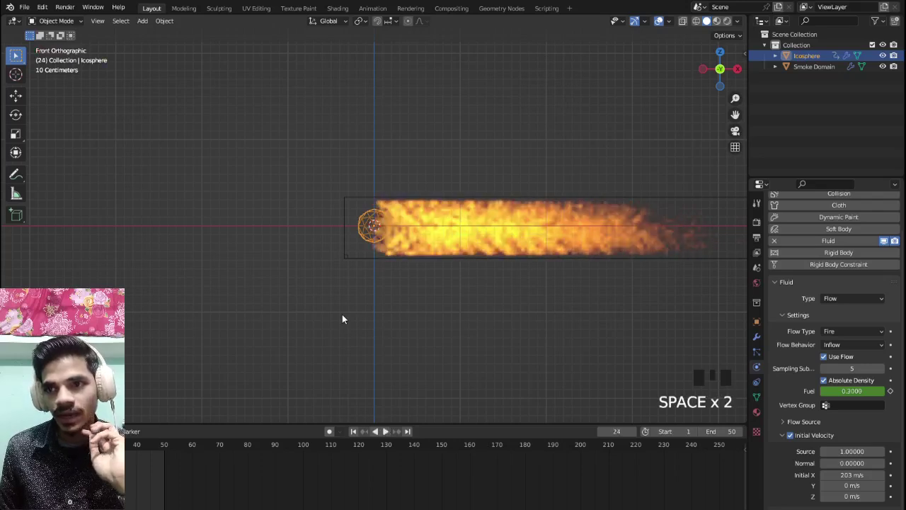
click(354, 431)
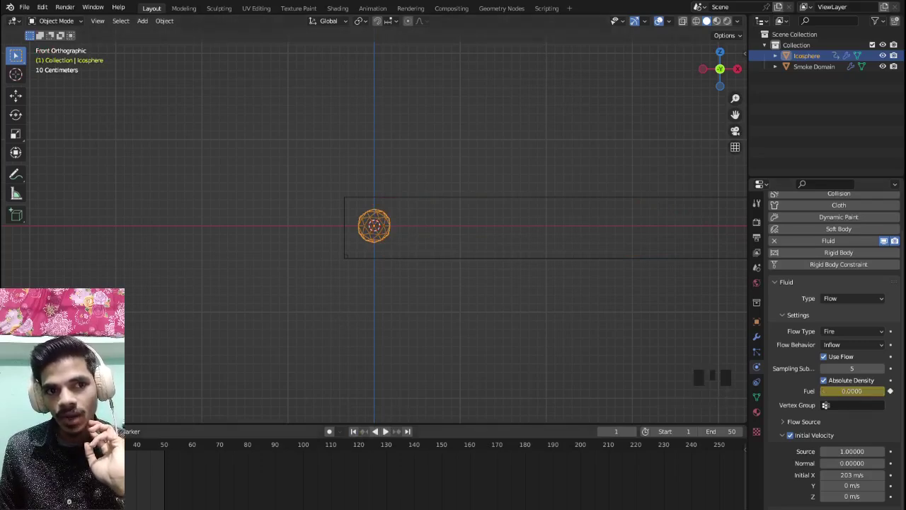
click(385, 431)
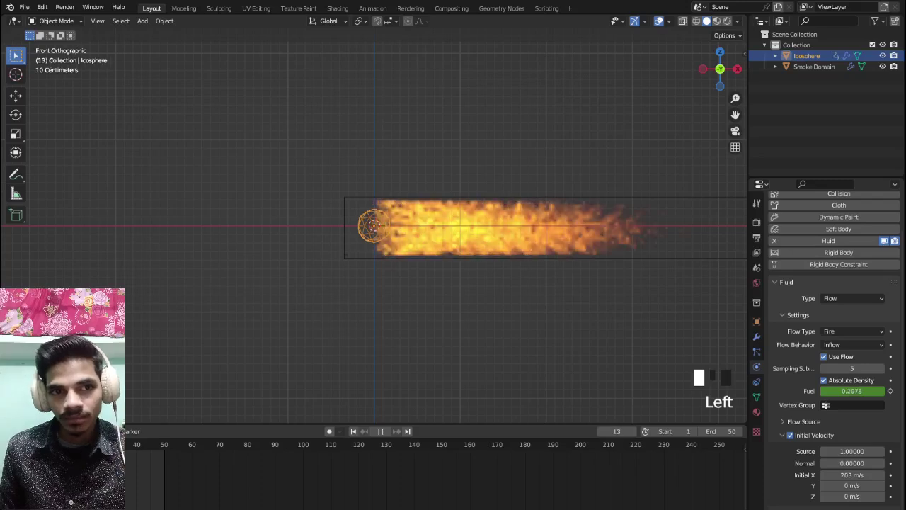
drag(70, 445, 31, 445)
click(383, 431)
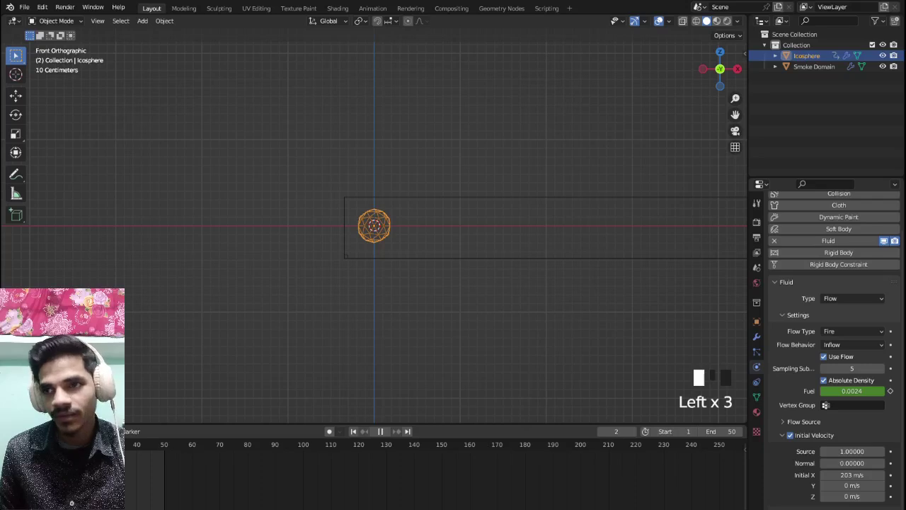
triple_click(381, 432)
click(29, 444)
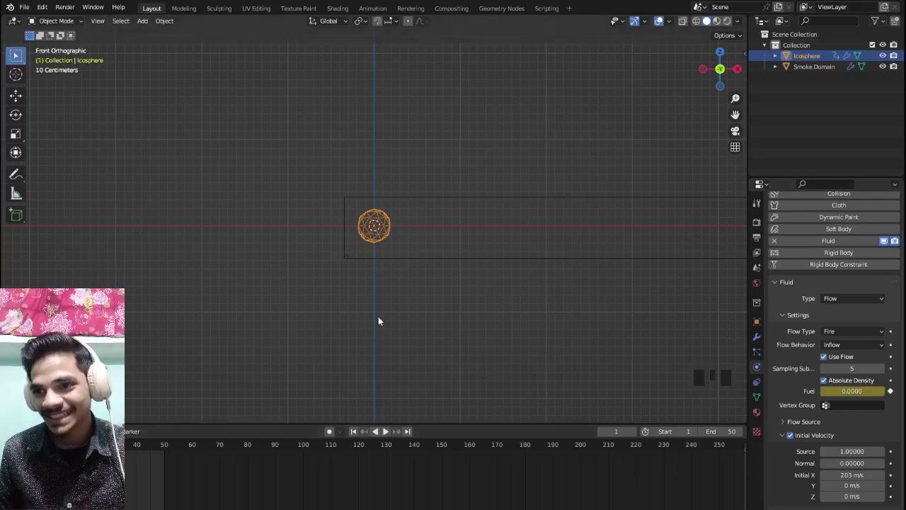
Step: Free all baked simulation data of the smoke domain
click(436, 257)
scroll(858, 392, down, 16)
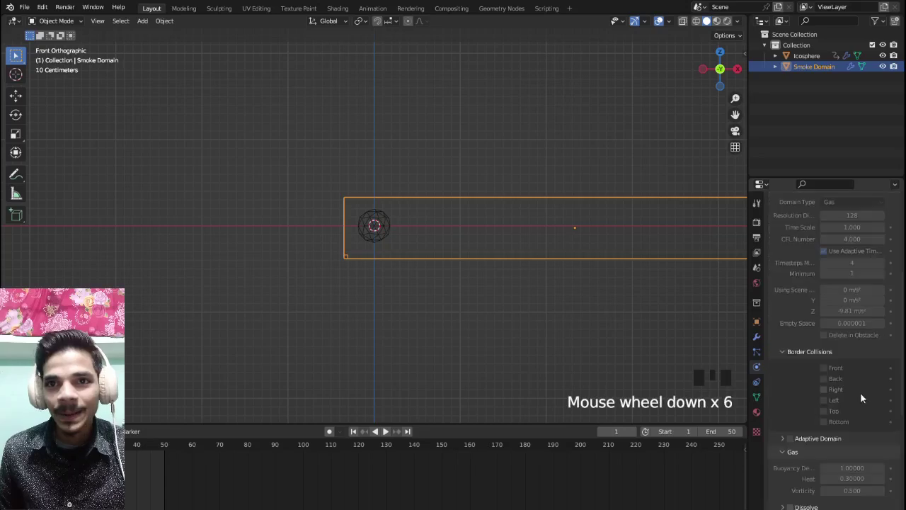
click(828, 469)
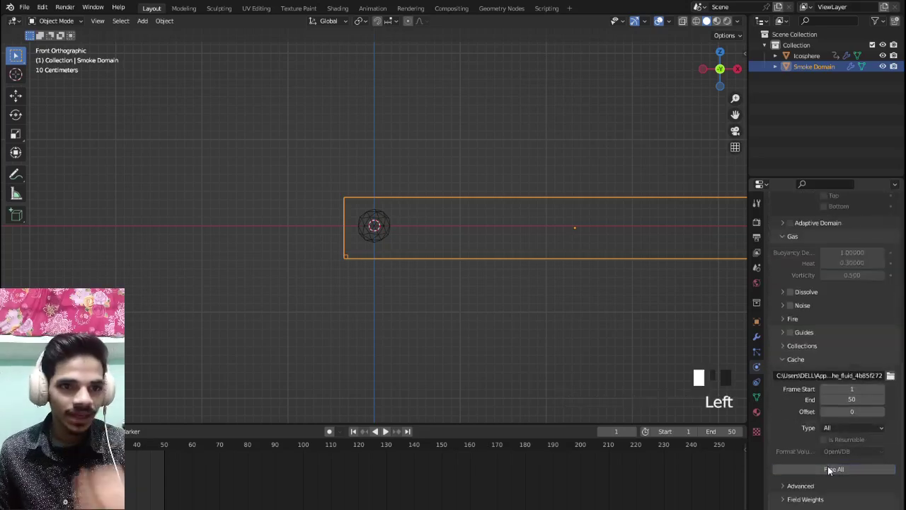
Step: Shift the icosphere's fuel keyframes in the timeline so that none remains on frame 1
double_click(391, 230)
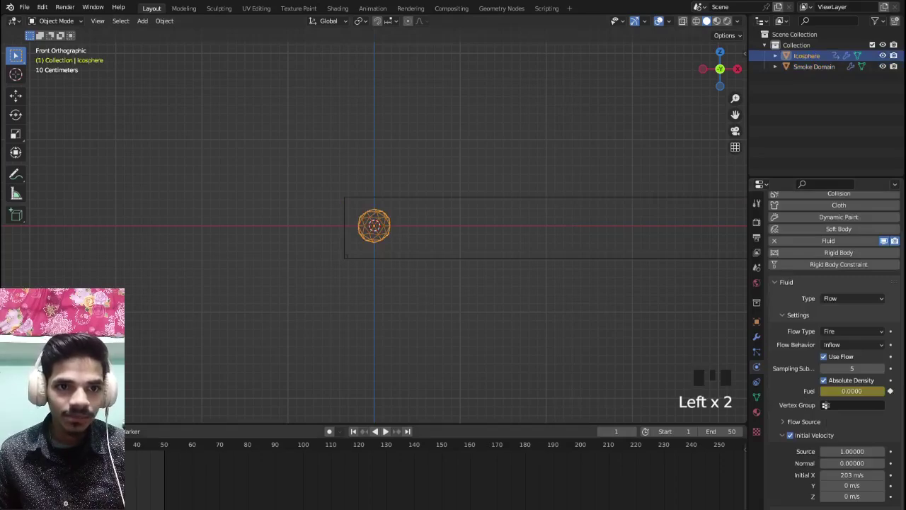
key(g)
click(82, 468)
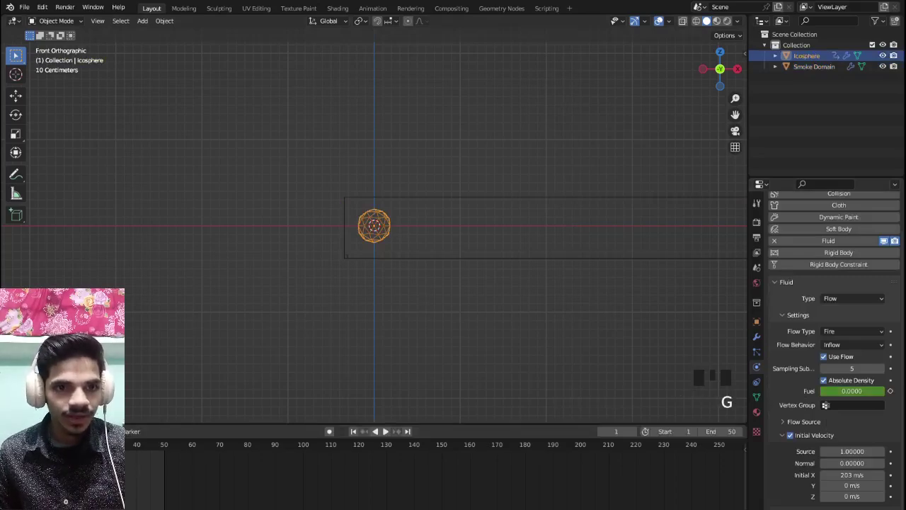
click(83, 467)
click(82, 467)
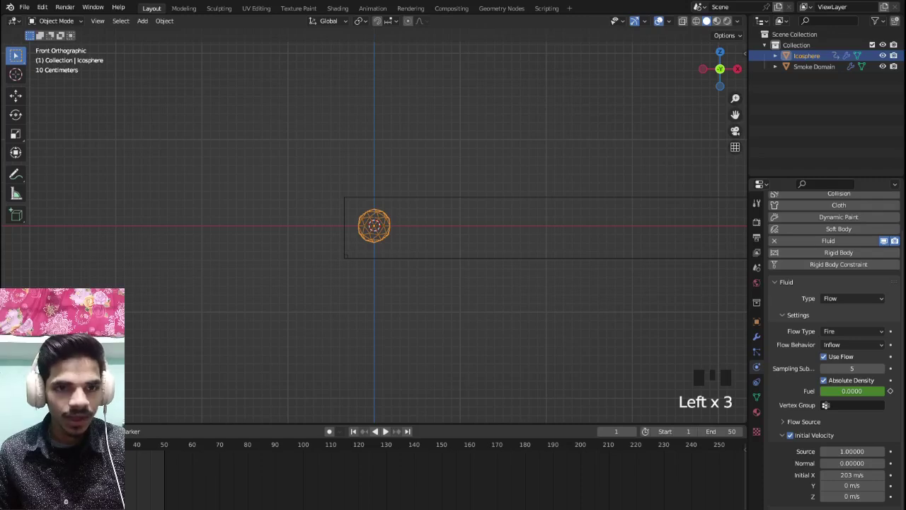
Step: Duplicate the icosphere's pair of fuel keyframes twice along the timeline, placing the last copy at about frames 39 and 44
key(shift+d)
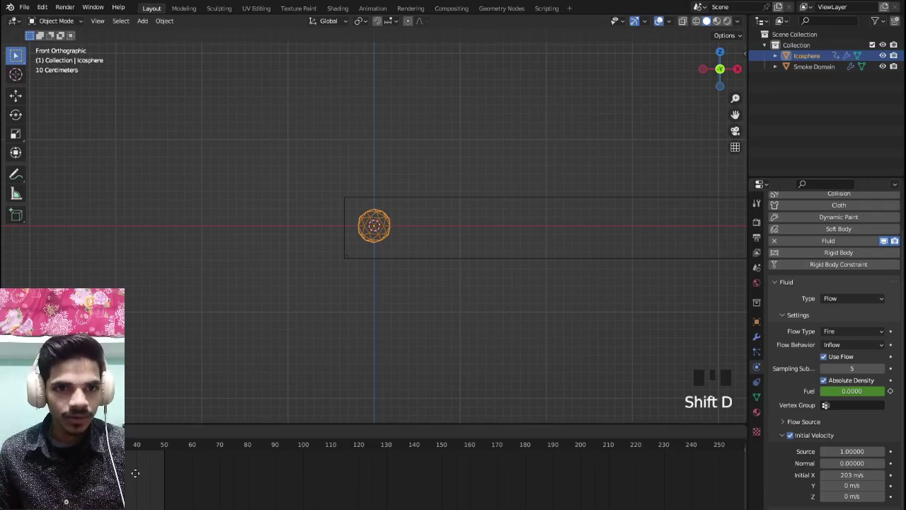
click(131, 470)
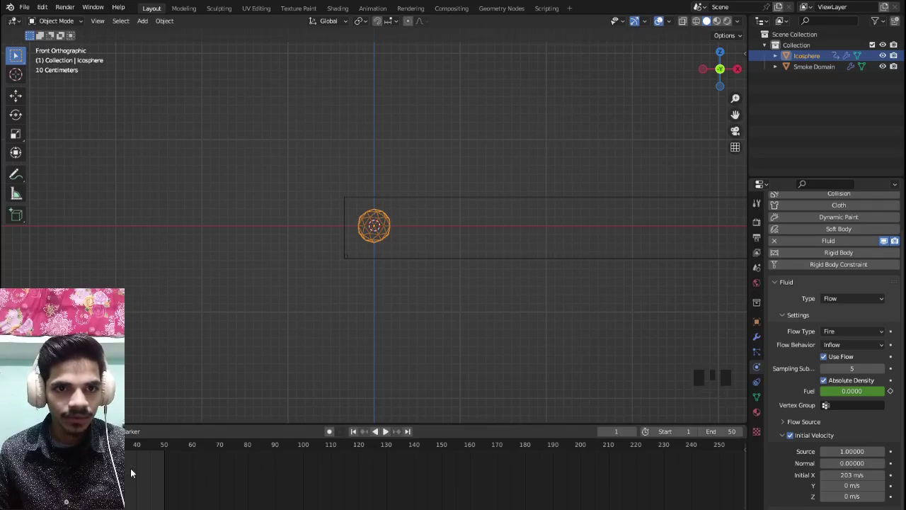
key(shift+d)
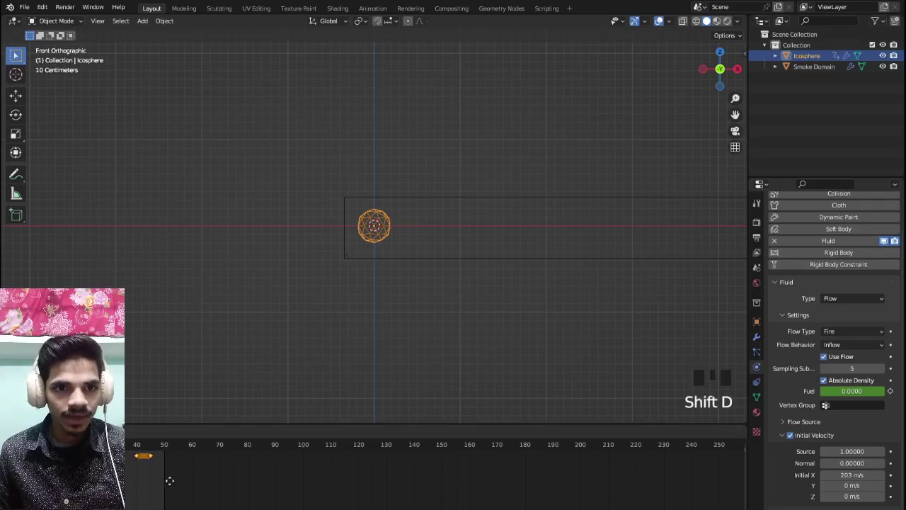
click(163, 481)
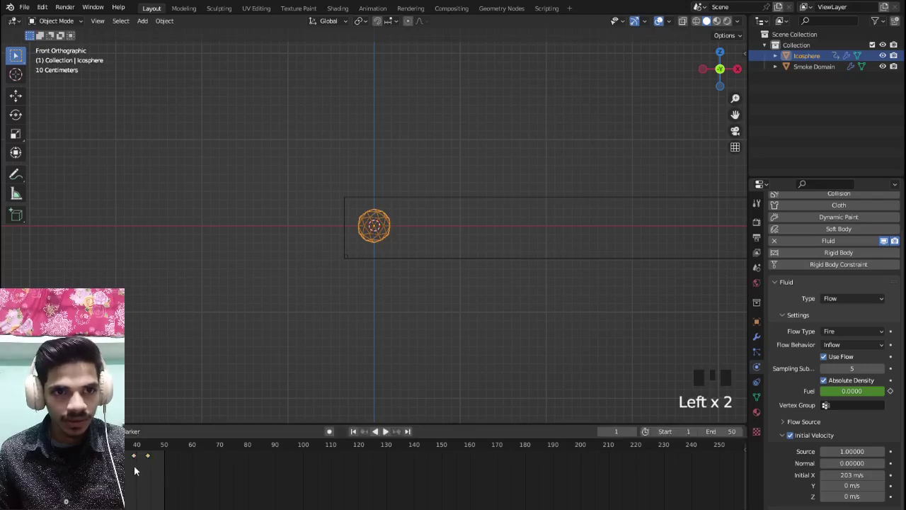
Step: Shift the icosphere's last fuel keyframes about five frames earlier, placing the final one at about frame 39, and return to frame 1
drag(167, 470, 91, 449)
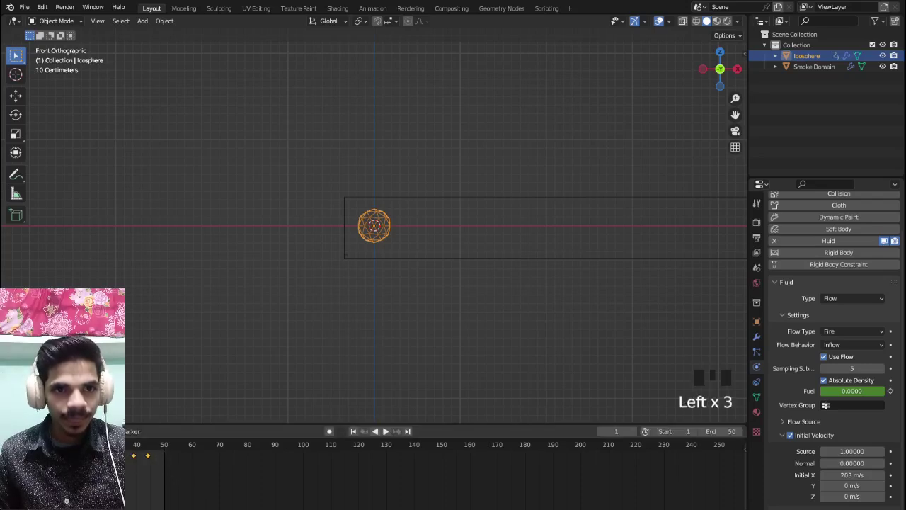
key(g)
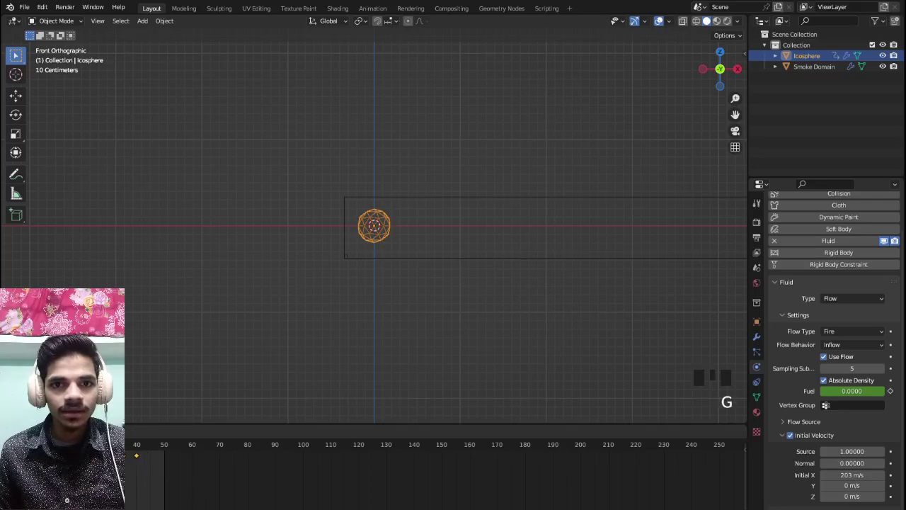
click(156, 466)
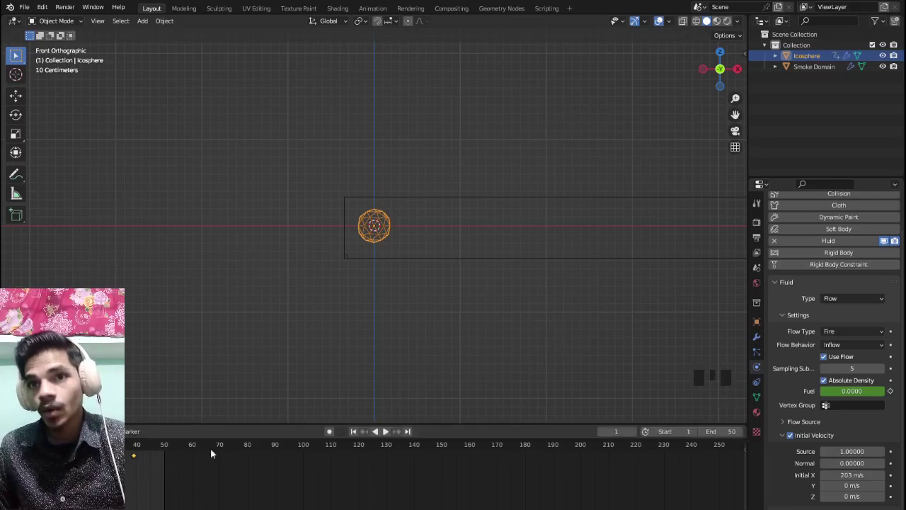
click(354, 431)
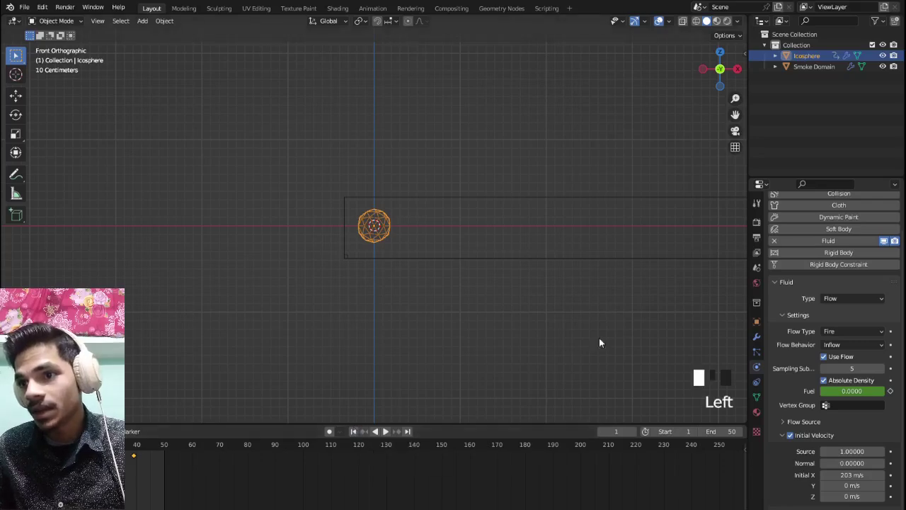
Step: Bake all simulation data of the smoke domain and play the animation through to frame 24
click(512, 259)
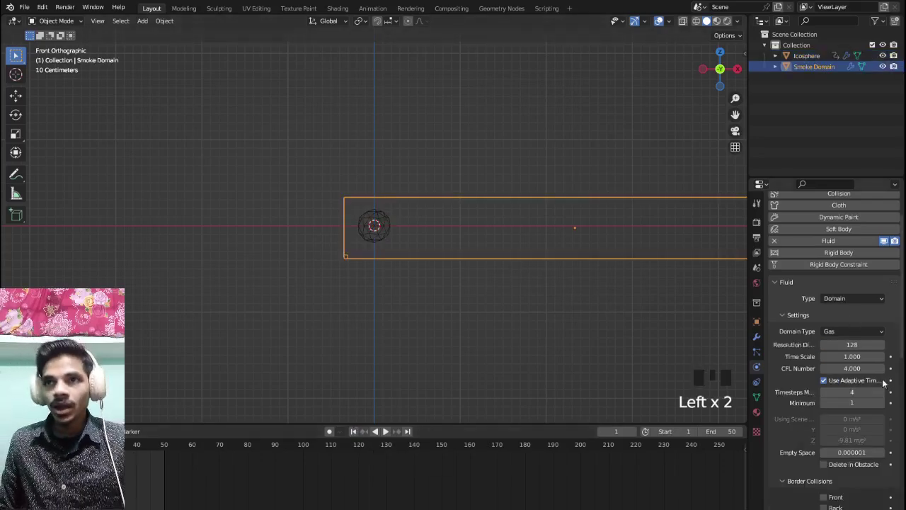
scroll(848, 473, down, 16)
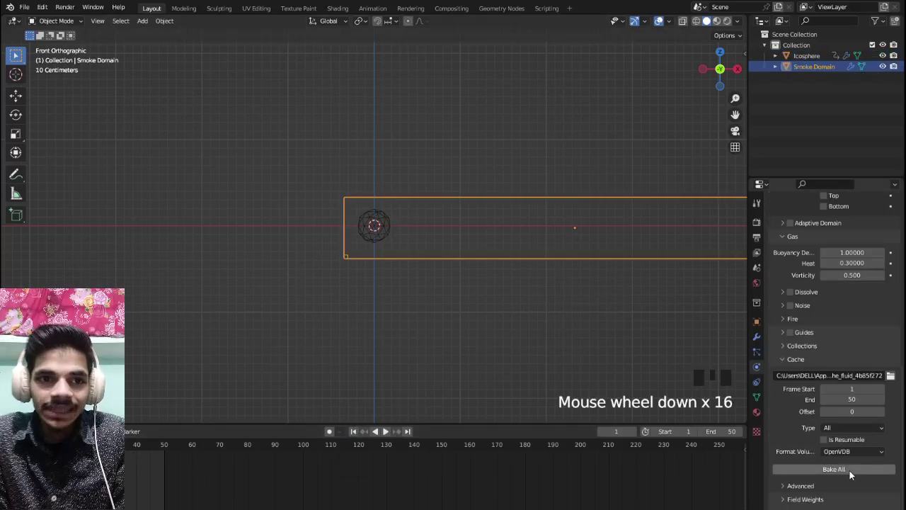
click(847, 470)
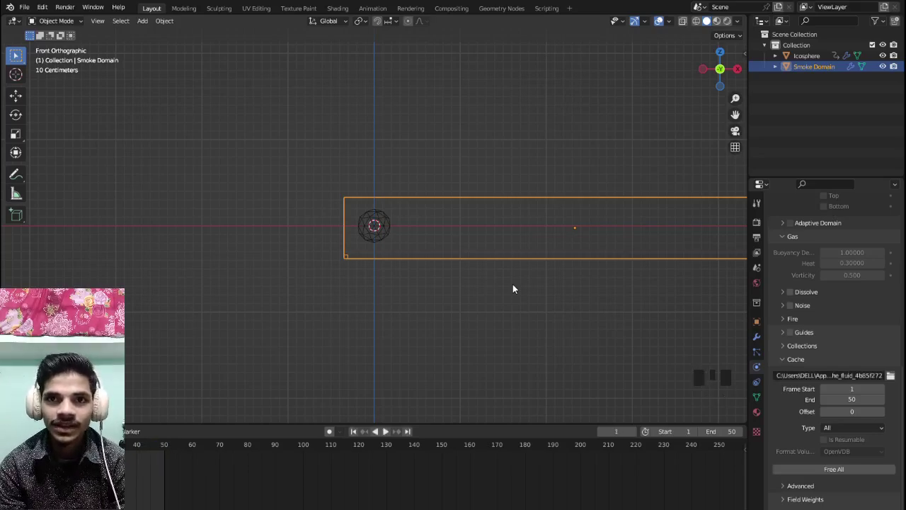
key(space)
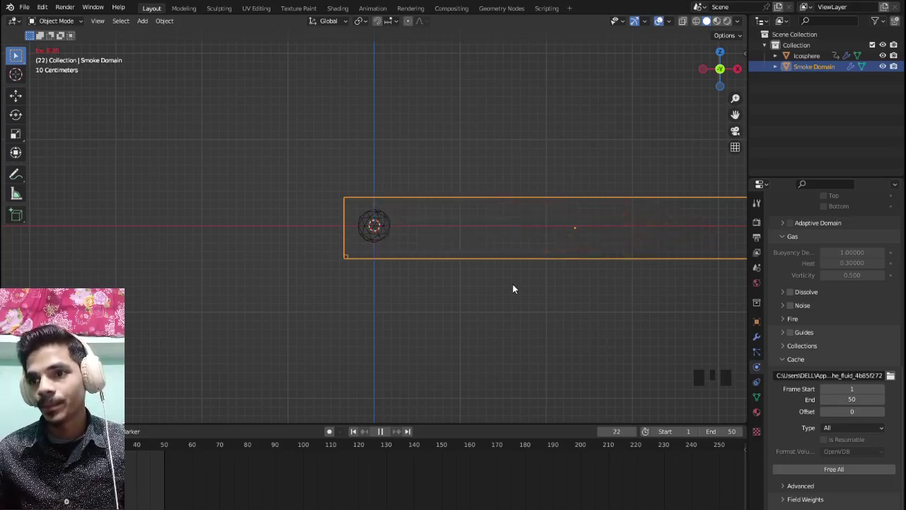
key(space)
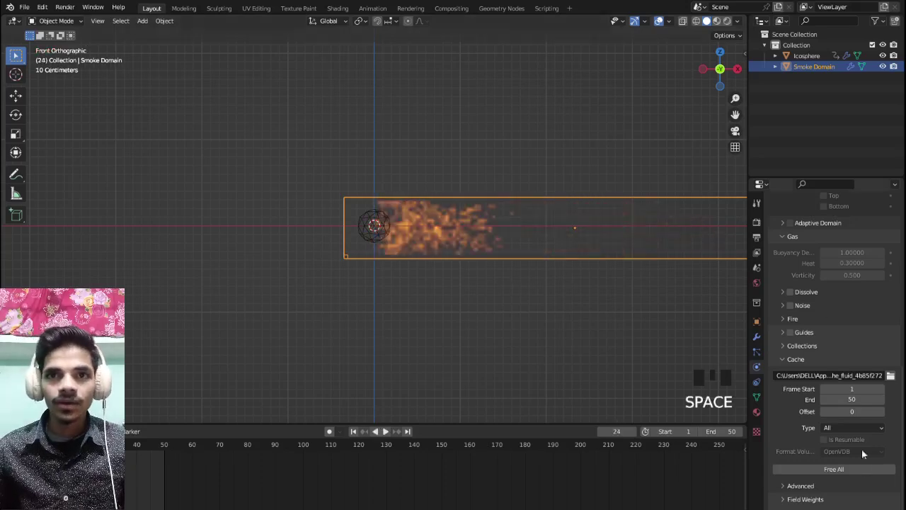
Step: Free the smoke domain's baked data and delete the icosphere's selected fuel keyframes, including the one at about frame 39
scroll(862, 453, down, 4)
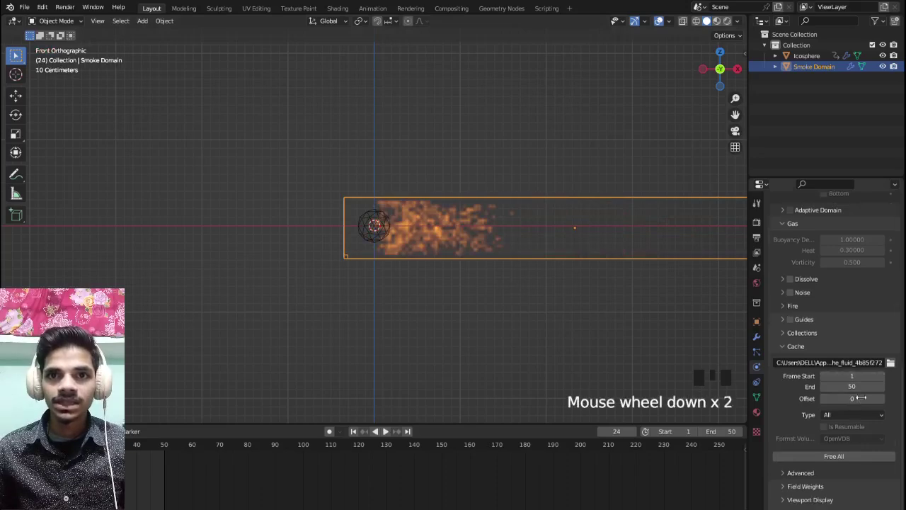
click(842, 456)
click(363, 241)
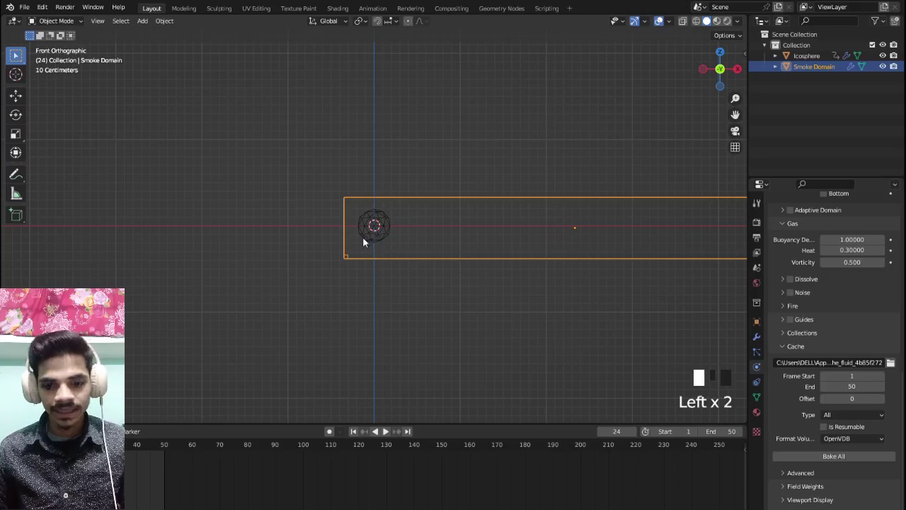
click(138, 465)
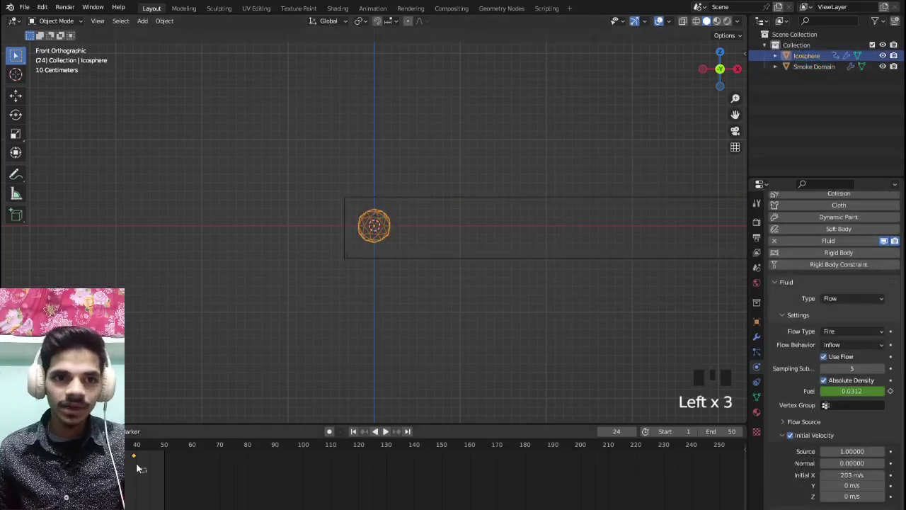
key(Delete)
Step: Scrub through the timeline to check the icosphere's fuel animation, and step back to frame 1
drag(93, 445, 54, 445)
click(42, 445)
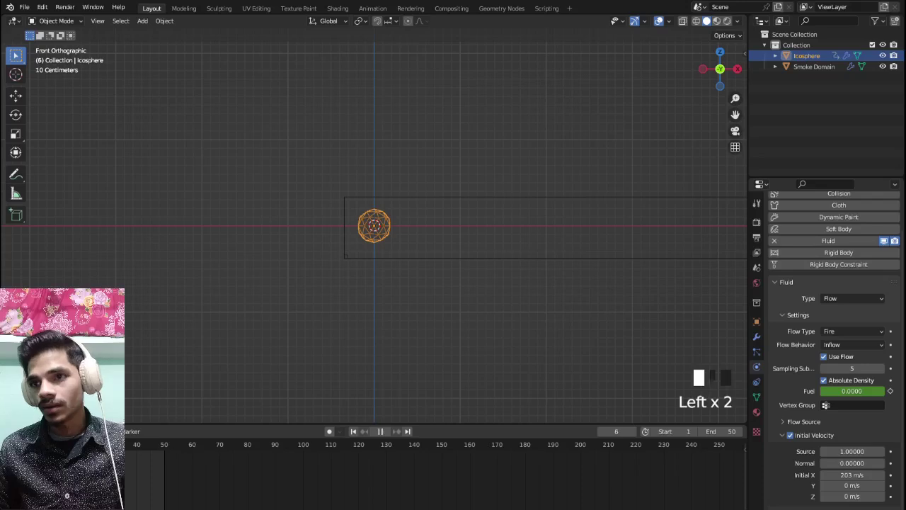
key(Left)
key(Left)
key(Left)
key(Left)
key(Left)
key(Left)
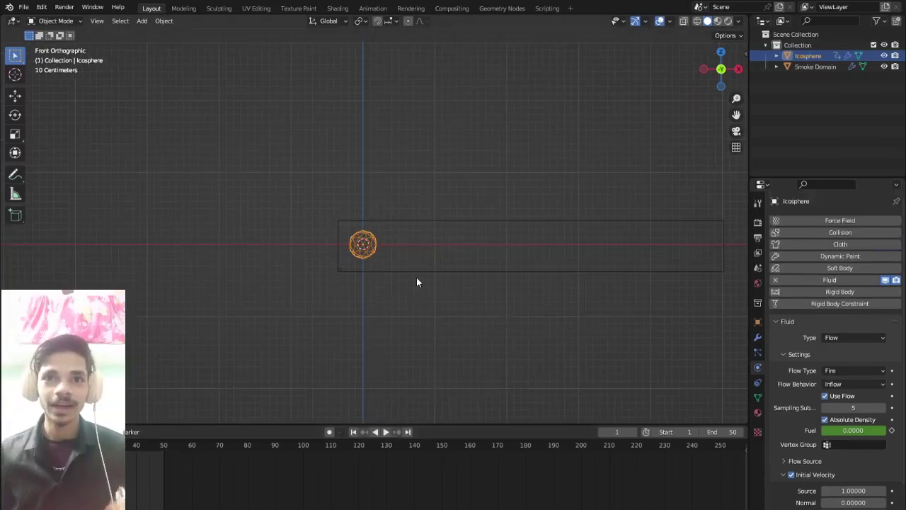
Step: Bake all simulation data of the smoke domain for frames 1 to 50
click(408, 271)
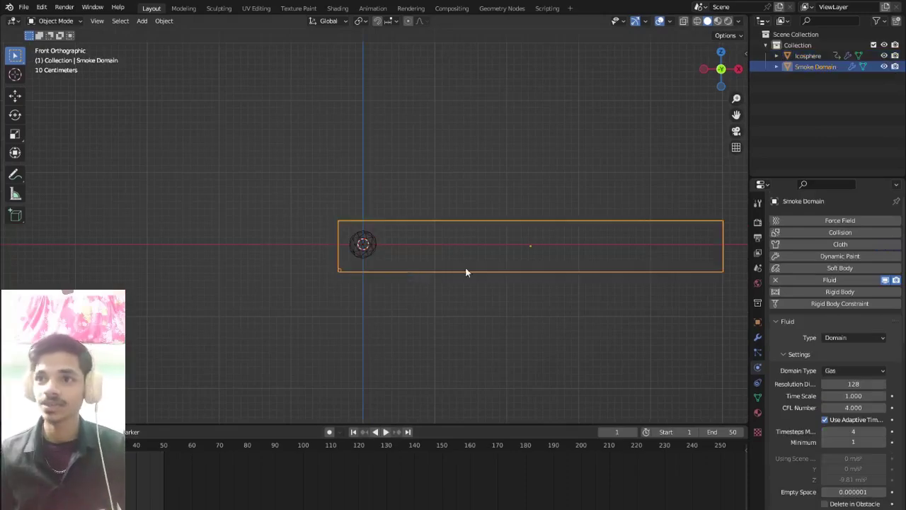
scroll(825, 388, down, 3)
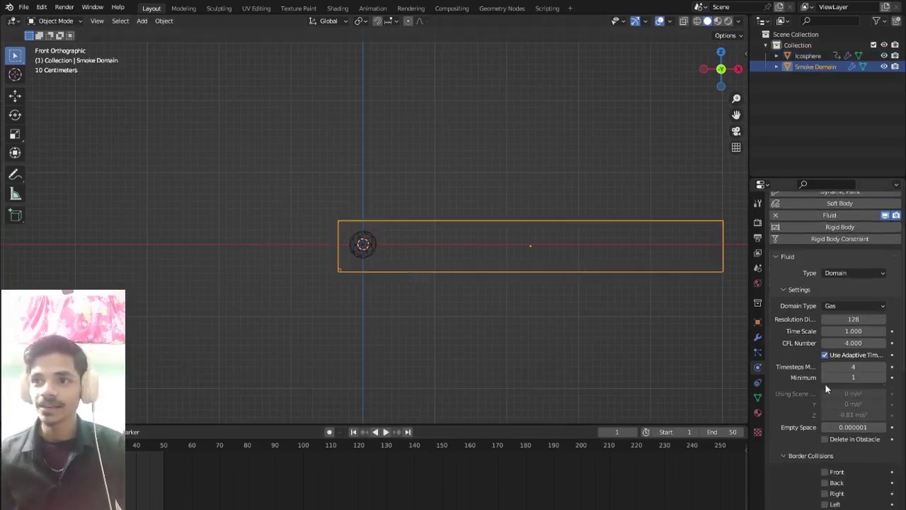
scroll(826, 385, down, 15)
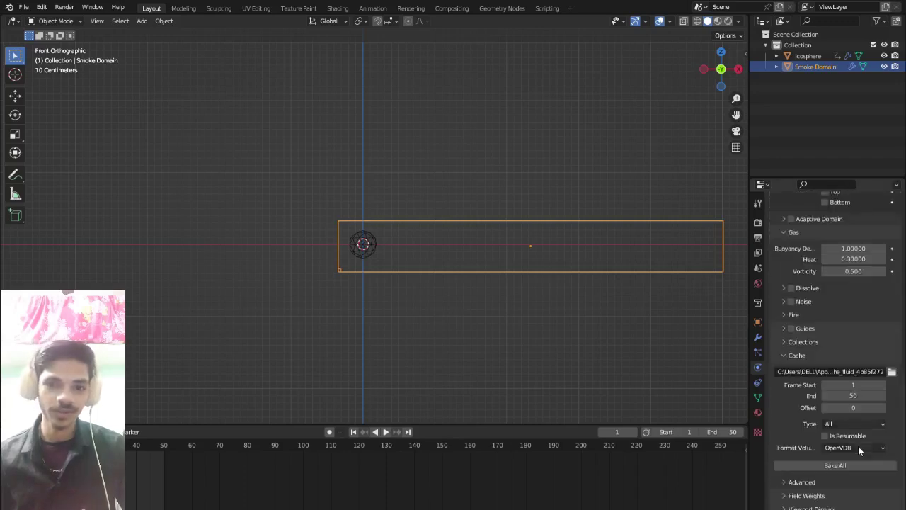
scroll(859, 449, down, 1)
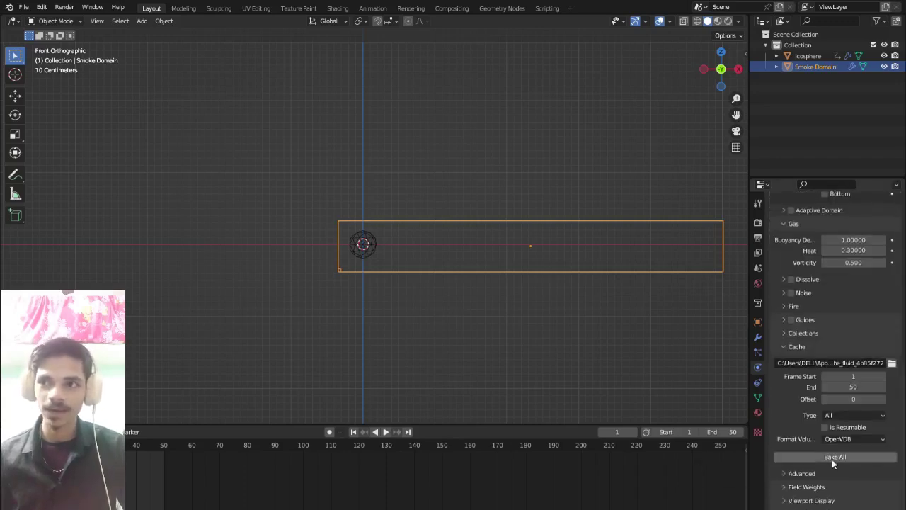
click(832, 459)
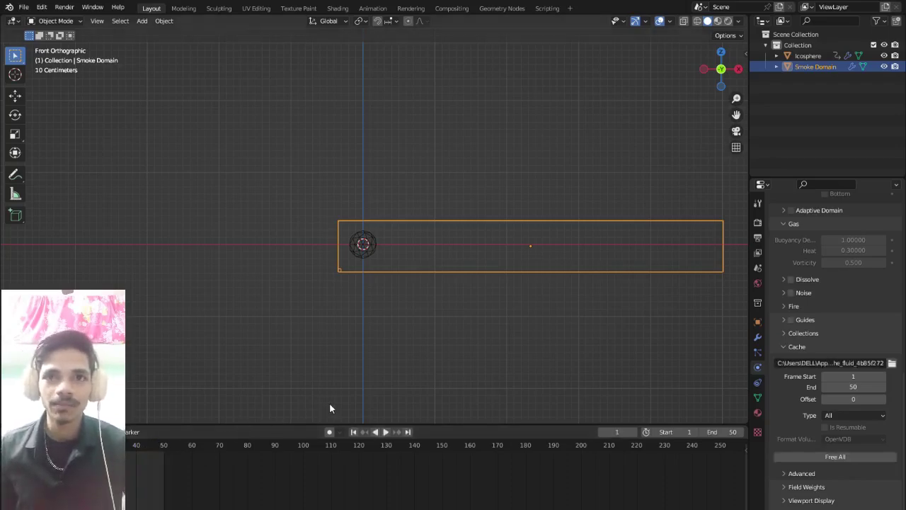
Step: Play the baked simulation to check the flame along the domain, and return to frame 1
key(space)
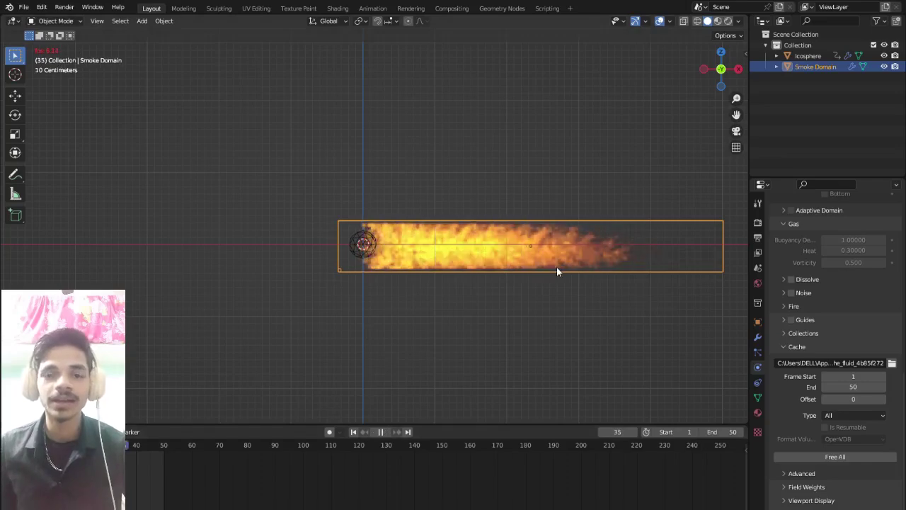
scroll(529, 279, up, 1)
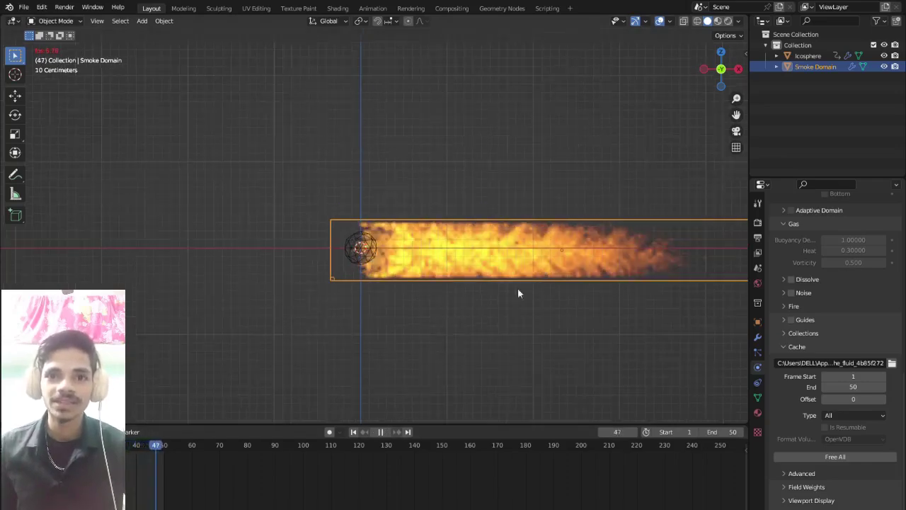
key(space)
click(354, 432)
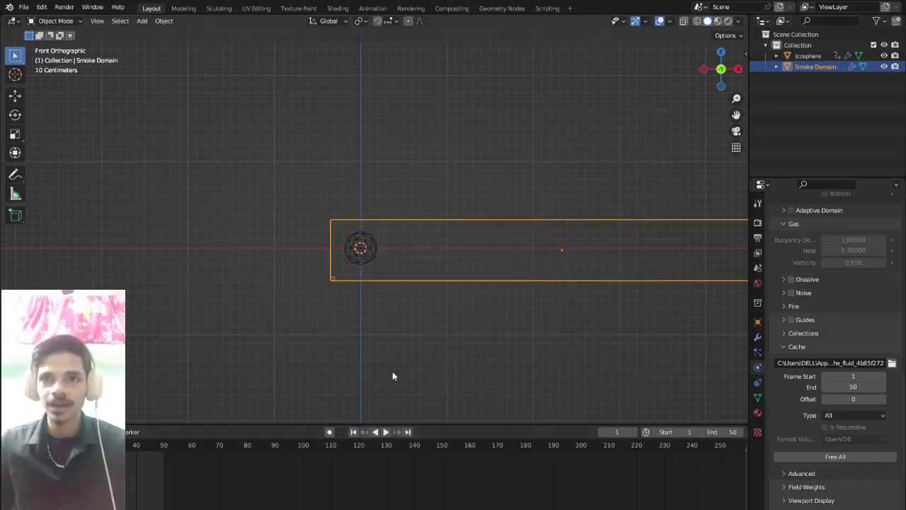
Step: Add the shape keys Basis and Key 1 to the smoke domain's mesh and make Key 1 the active one
shift+middle_drag(543, 327, 446, 318)
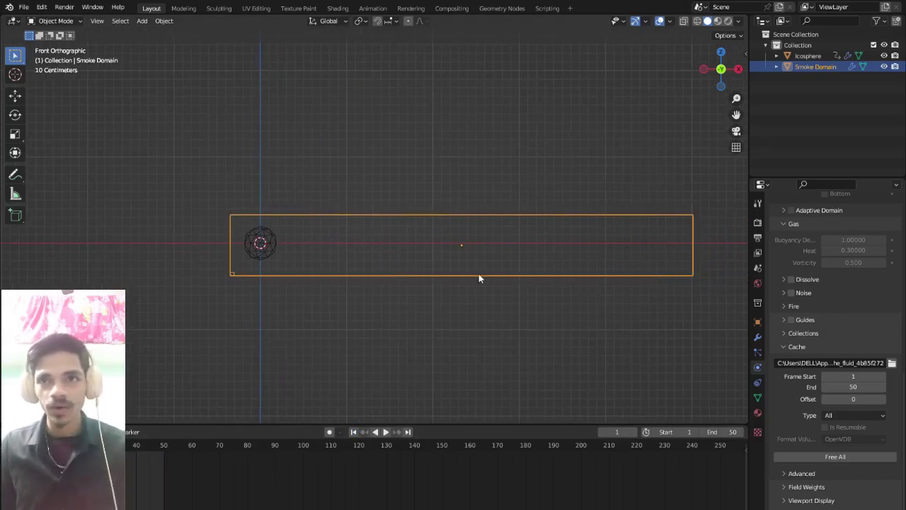
click(758, 399)
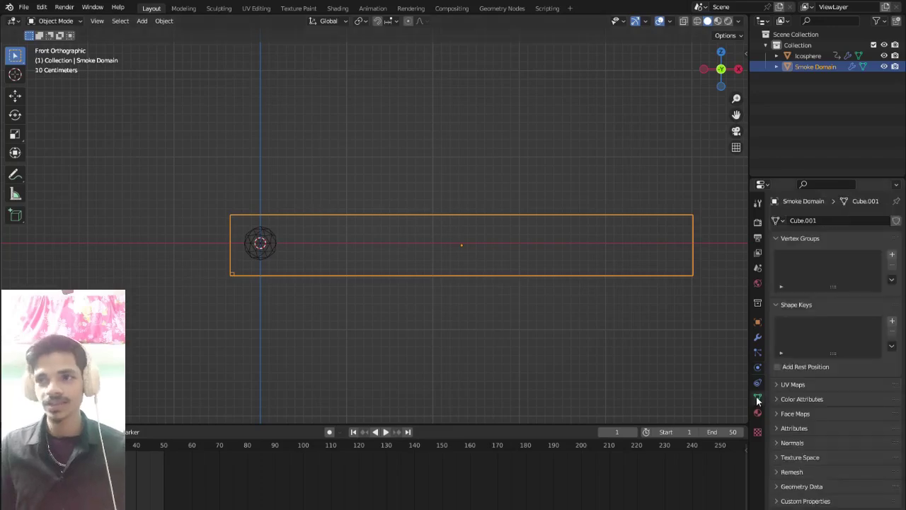
click(892, 323)
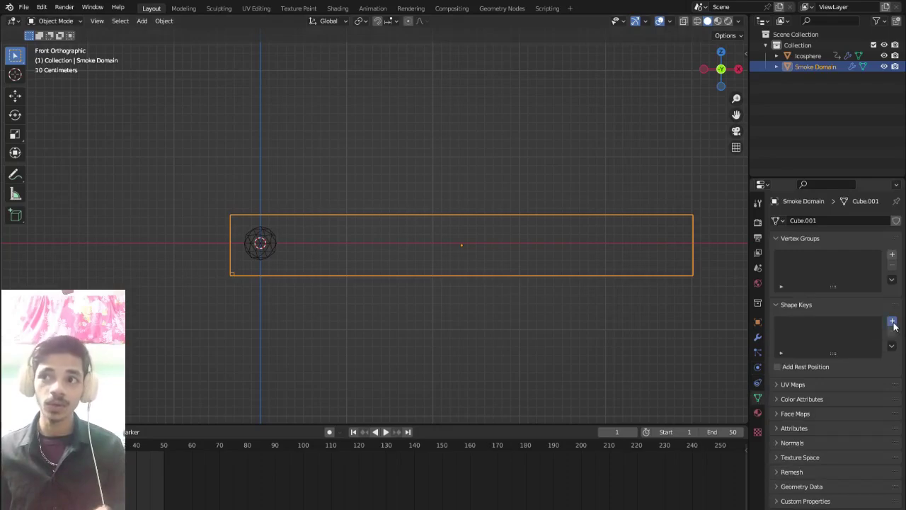
click(893, 322)
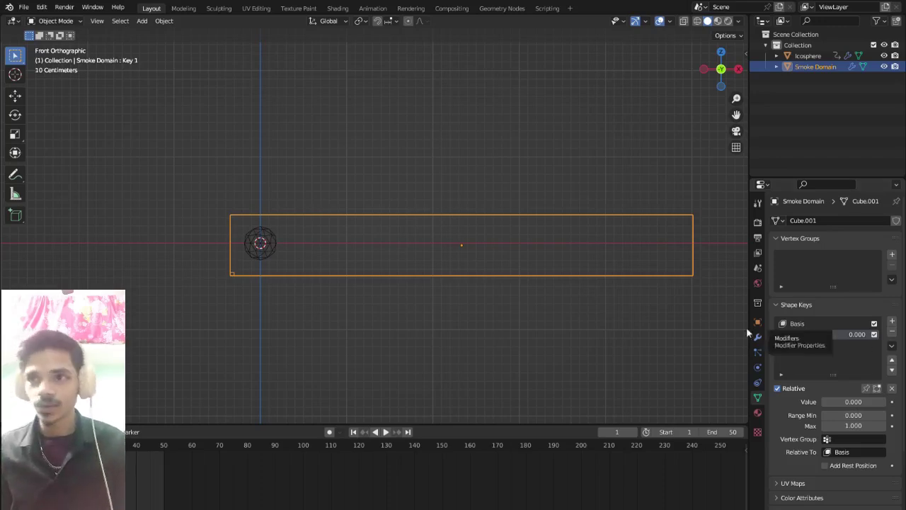
click(825, 326)
click(828, 335)
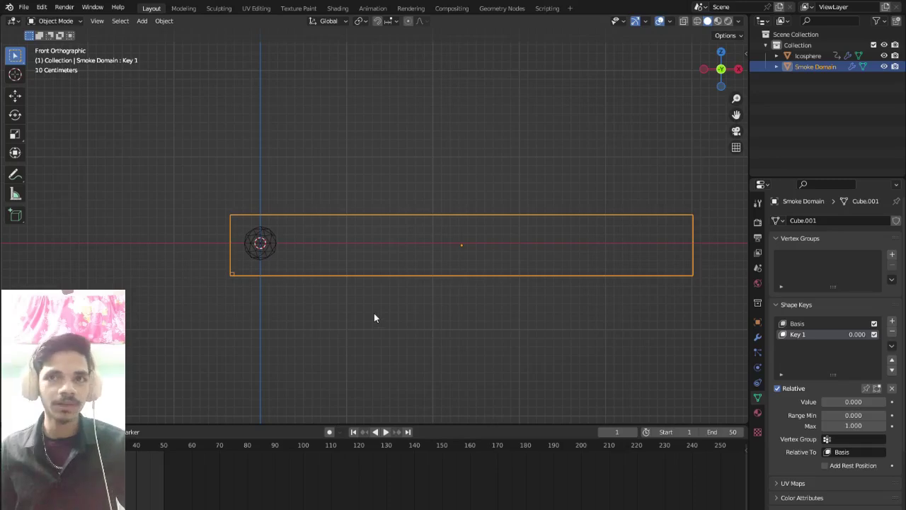
Step: In shape key Key 1, move the domain's far end face about 4.3 m in negative X, shortening the box around the icosphere
key(Tab)
scroll(400, 309, down, 1)
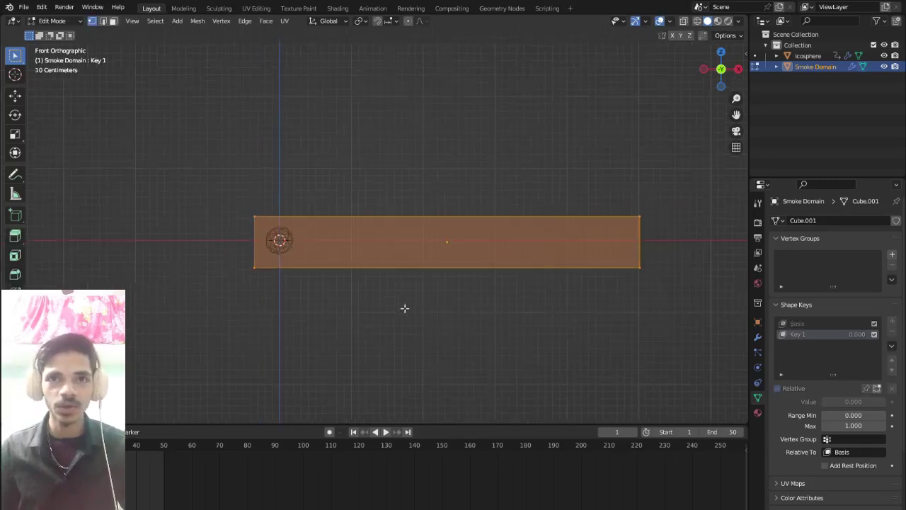
shift+middle_drag(600, 279, 575, 280)
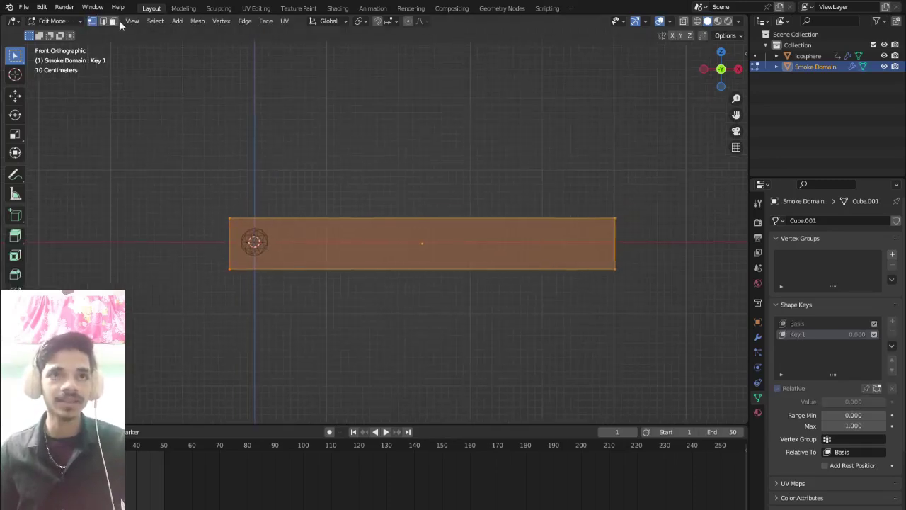
key(3)
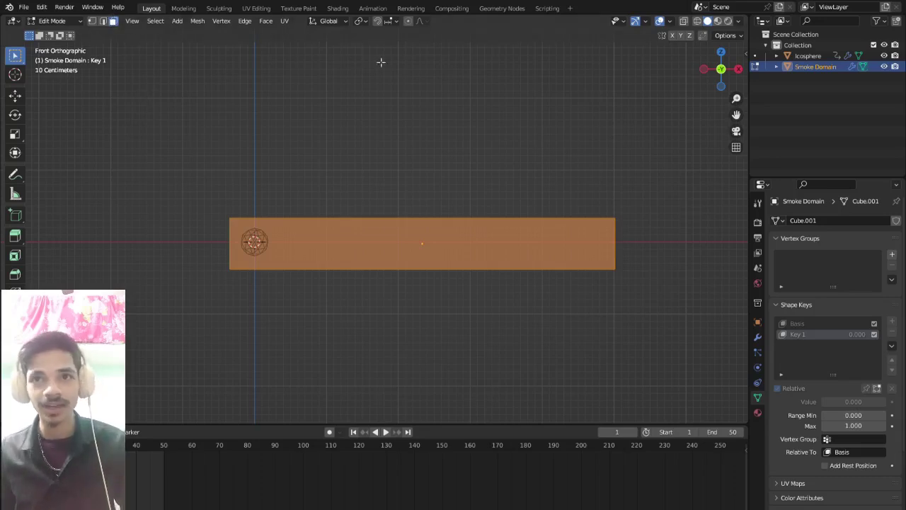
middle_drag(548, 186, 588, 239)
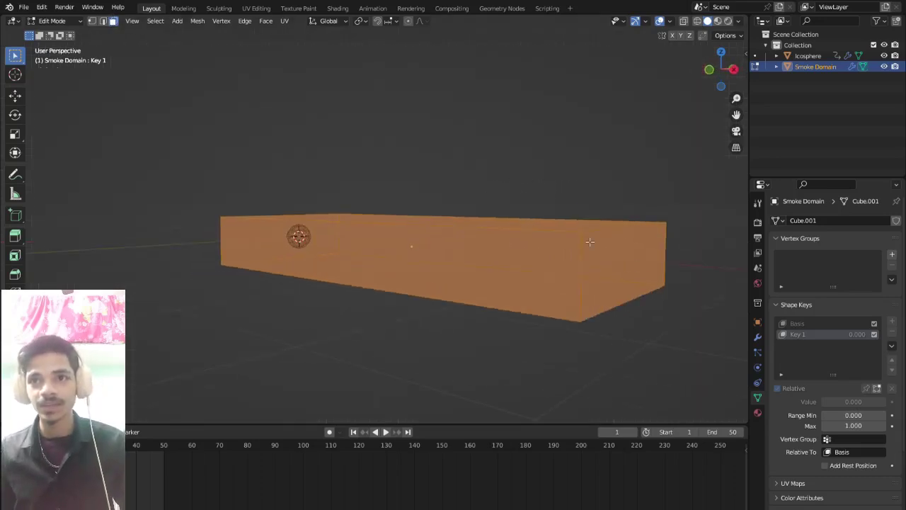
click(644, 269)
scroll(633, 269, down, 3)
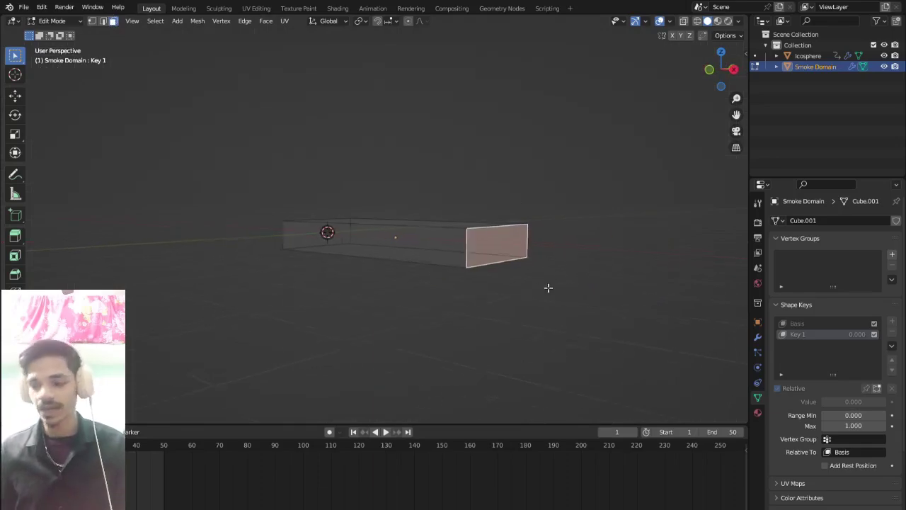
middle_drag(549, 288, 568, 292)
key(g)
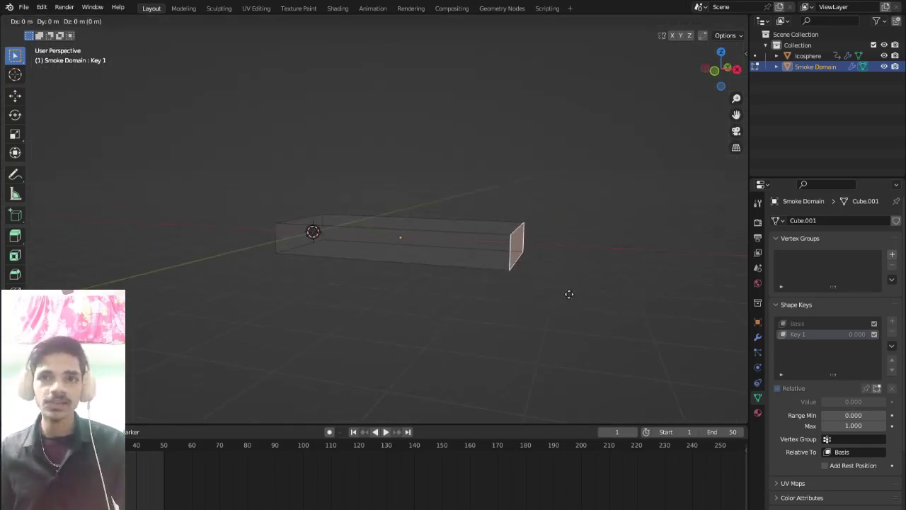
key(x)
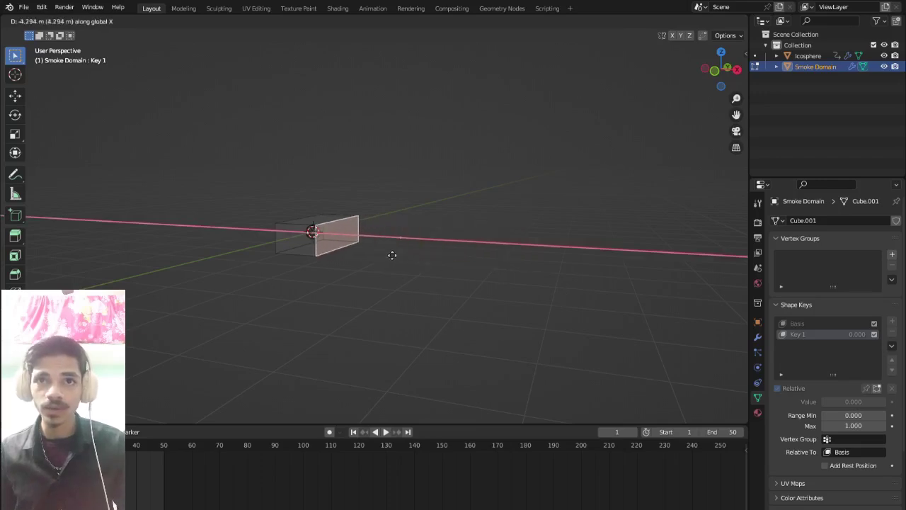
click(381, 252)
middle_drag(391, 250, 420, 265)
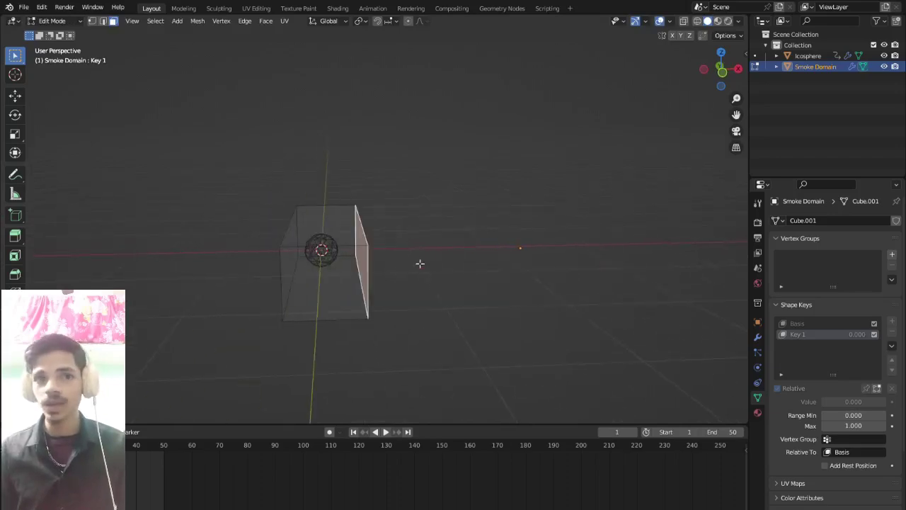
Step: Finish editing the smoke domain's mesh and set the value of shape key Key 1 to 1.000
key(Tab)
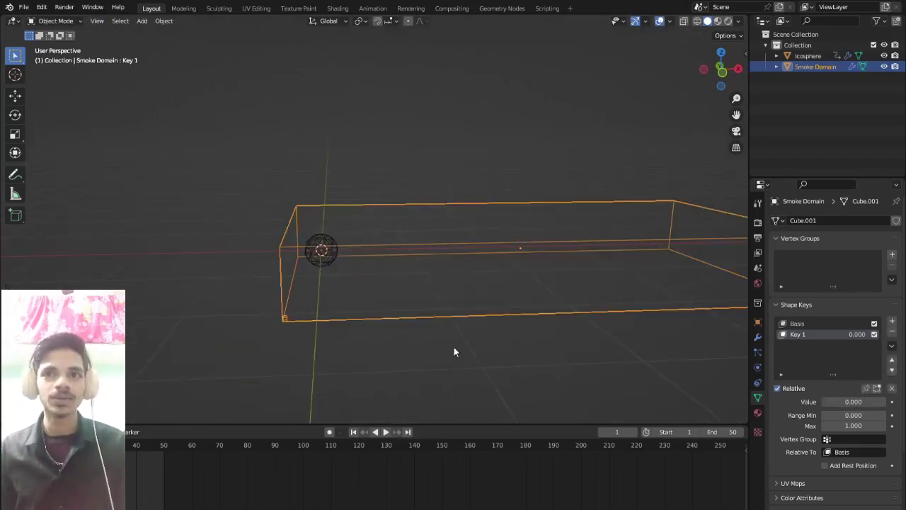
scroll(453, 351, down, 2)
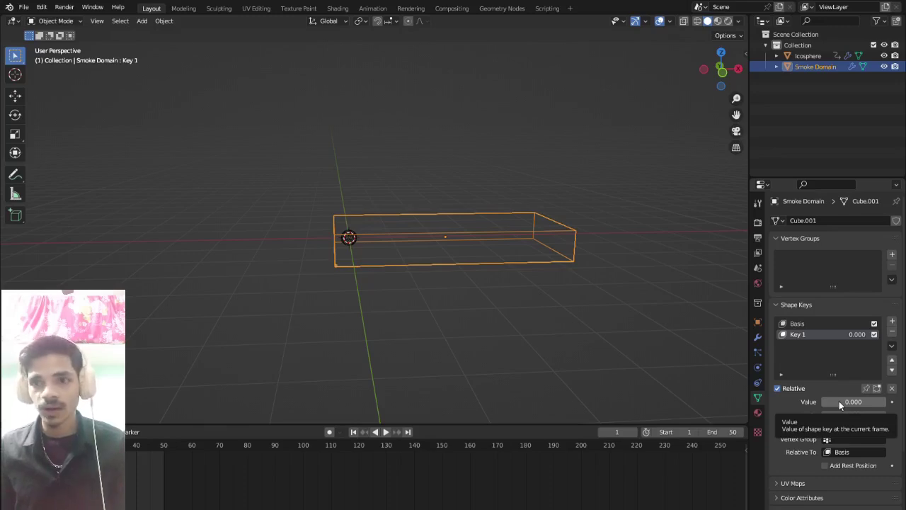
drag(839, 402, 903, 402)
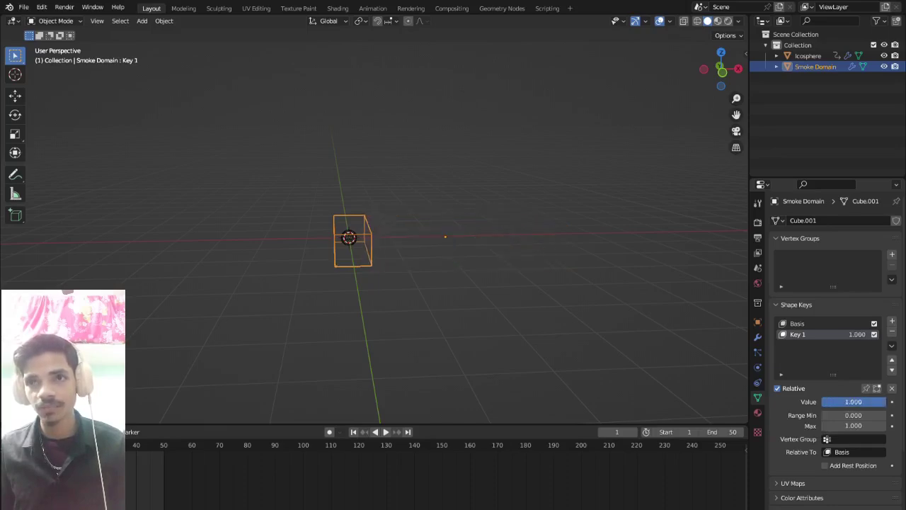
scroll(382, 265, up, 3)
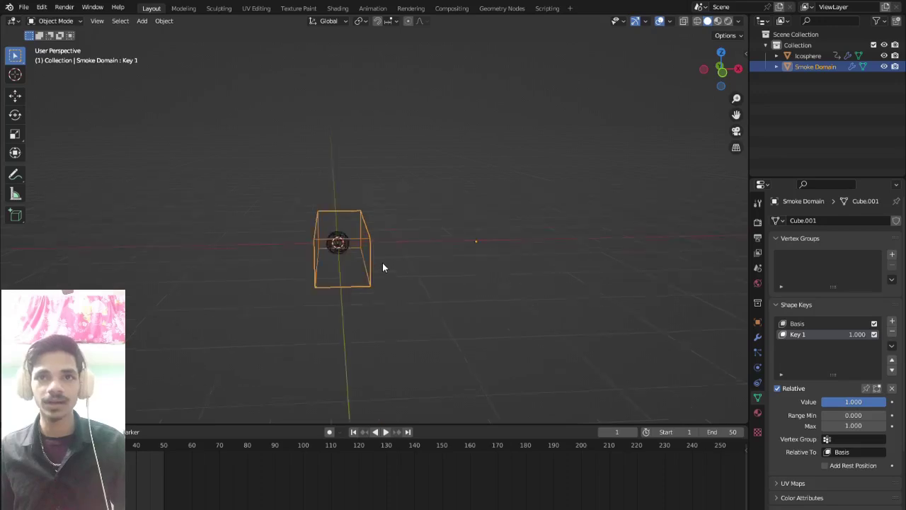
scroll(382, 263, down, 4)
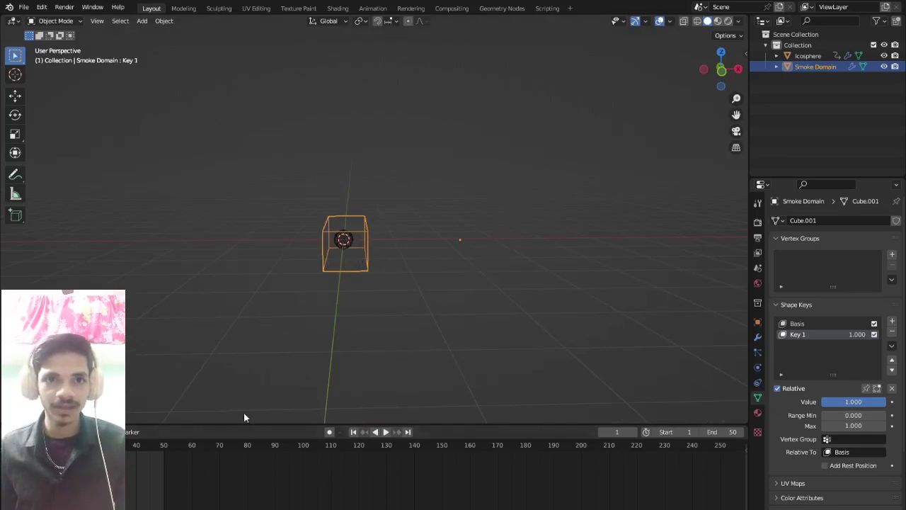
Step: Play the baked simulation up to frame 23 and examine how the fire behaves inside the shortened smoke domain
key(space)
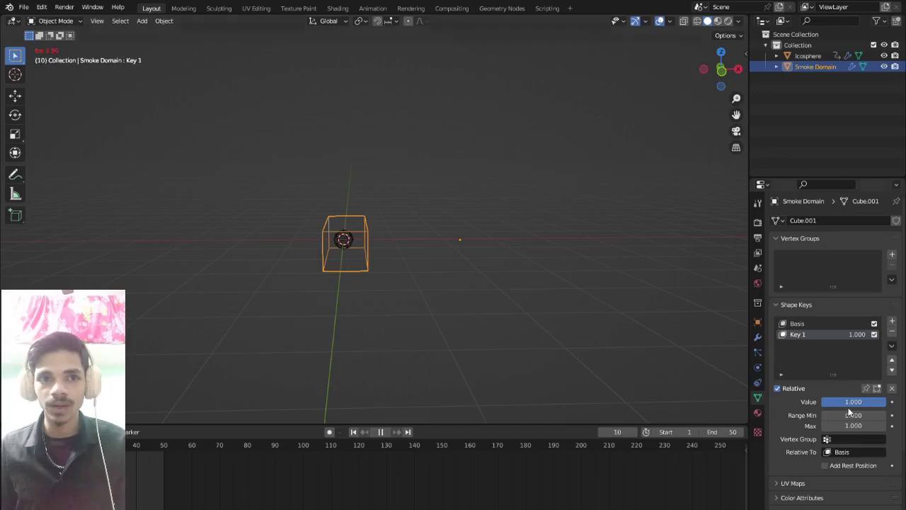
key(space)
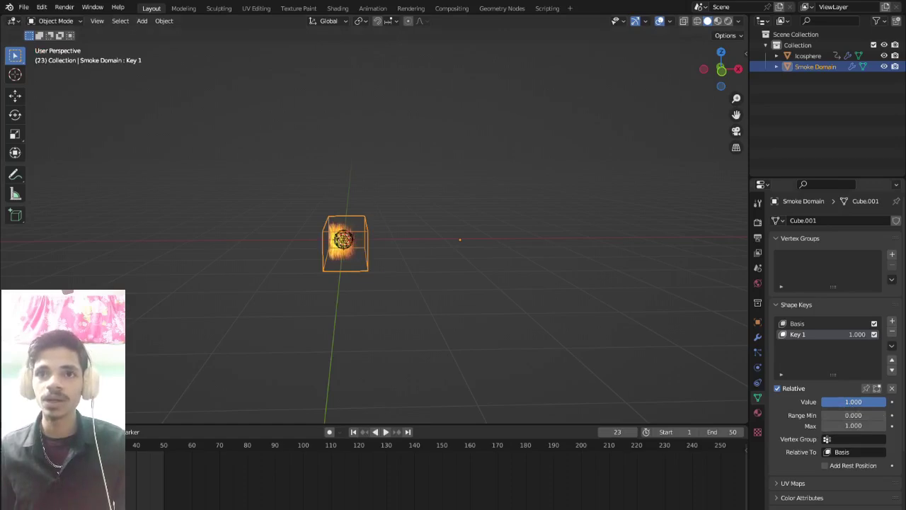
mouse_move(853, 401)
mouse_down()
mouse_move(789, 401)
mouse_move(839, 402)
mouse_up()
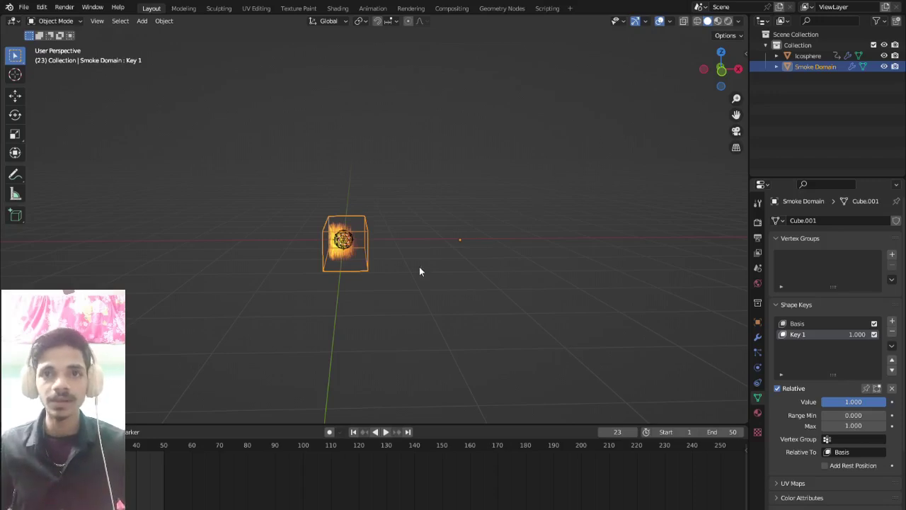
middle_drag(419, 271, 312, 303)
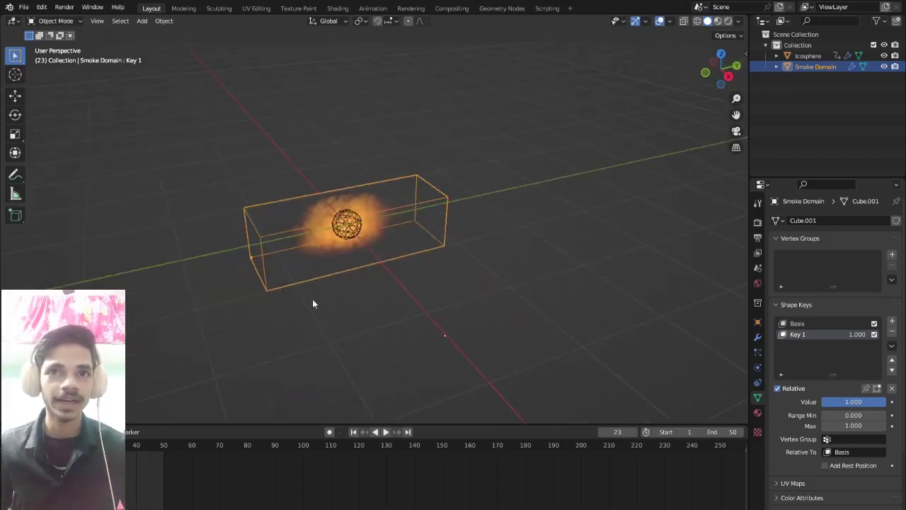
scroll(377, 287, up, 6)
middle_drag(387, 269, 399, 253)
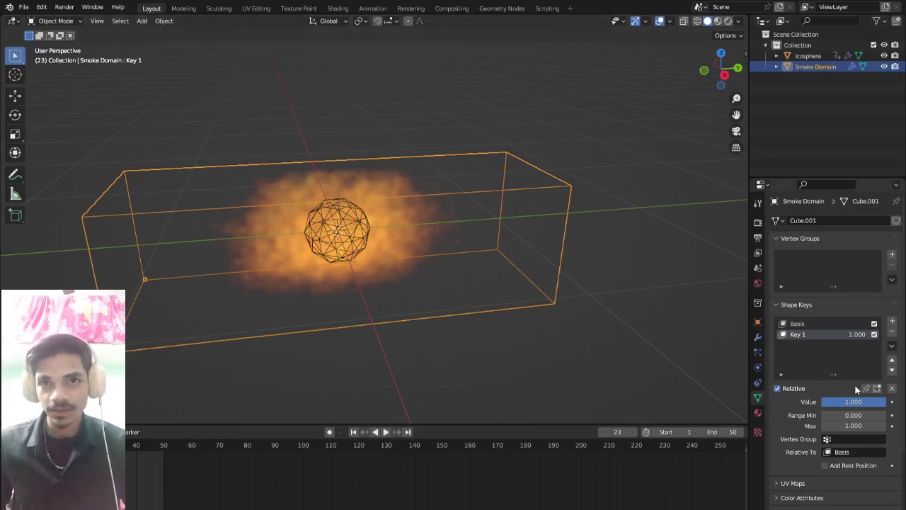
Step: Set Key 1's value to 0.000, restoring the smoke domain's full length
drag(855, 402, 757, 401)
scroll(229, 305, down, 4)
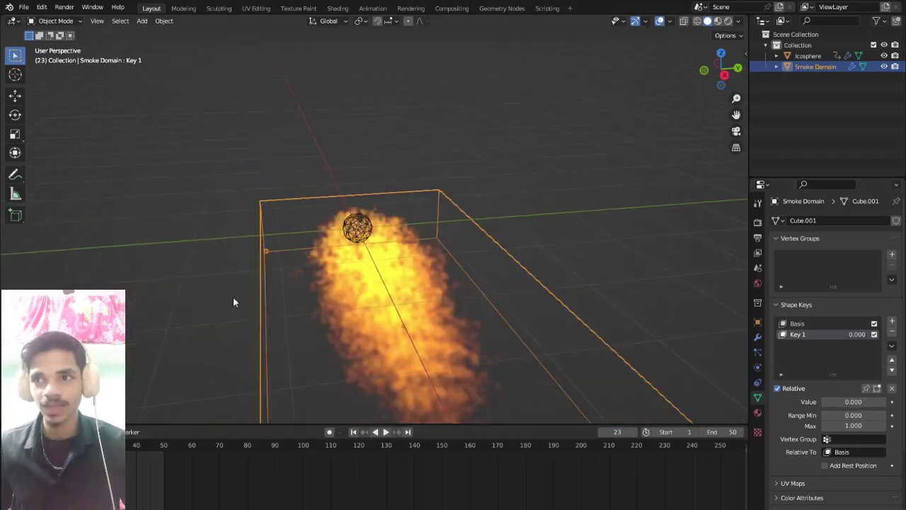
middle_drag(233, 301, 362, 281)
scroll(362, 281, down, 2)
Step: Set Key 1's value to 1.000 to compare the fire in the shortened domain around the icosphere
drag(848, 401, 885, 402)
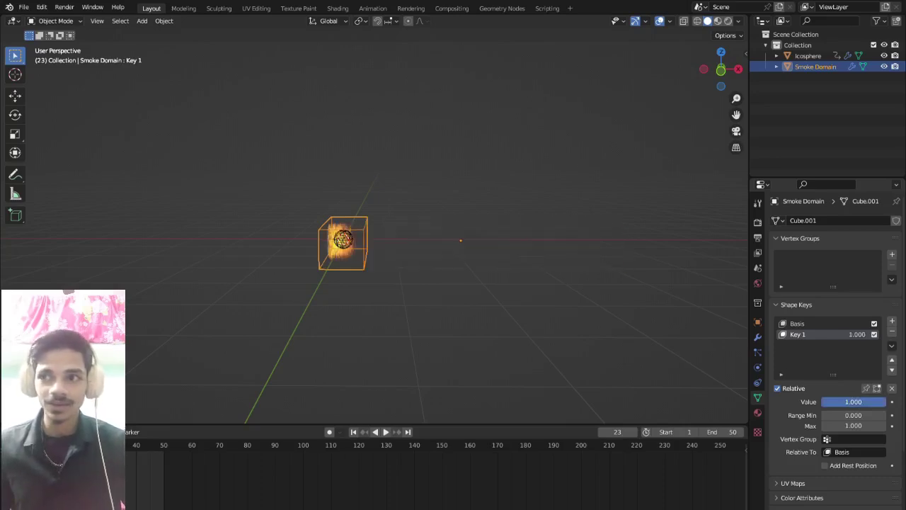
mouse_move(885, 401)
mouse_down()
mouse_move(825, 402)
mouse_move(885, 401)
mouse_up()
middle_drag(424, 290, 372, 324)
scroll(420, 309, up, 5)
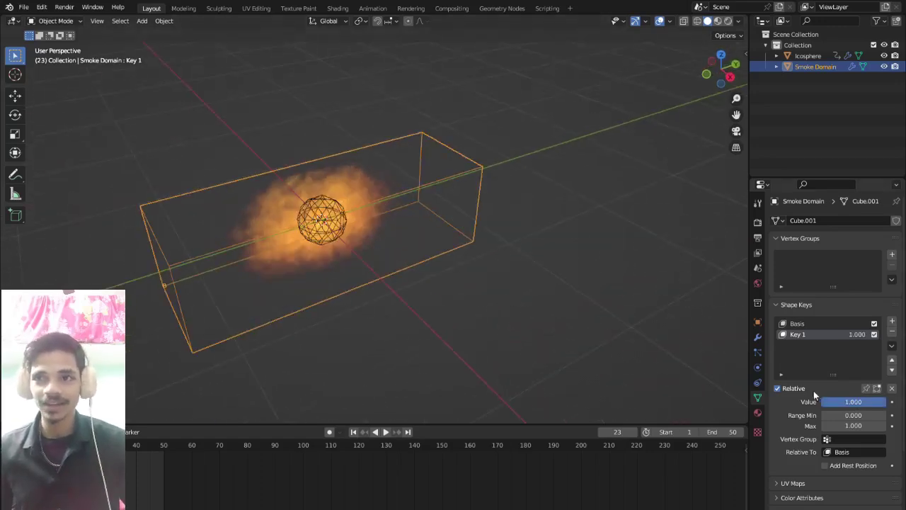
Step: Return the Key 1 shape key to a value of 0.000 for the full-length domain
drag(860, 403, 820, 402)
scroll(495, 291, down, 5)
mouse_move(443, 271)
middle_down()
mouse_move(318, 259)
mouse_move(337, 229)
mouse_move(358, 218)
mouse_move(507, 238)
mouse_move(504, 231)
mouse_move(414, 259)
mouse_move(444, 259)
middle_up()
scroll(422, 258, down, 3)
scroll(399, 284, up, 5)
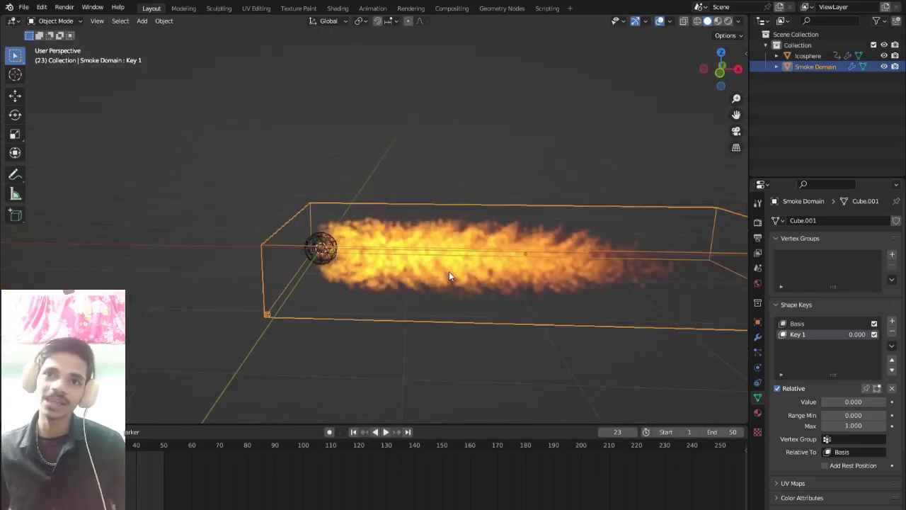
Step: Examine the flame along the full-length smoke domain from several angles and distances at frame 23
scroll(460, 276, up, 3)
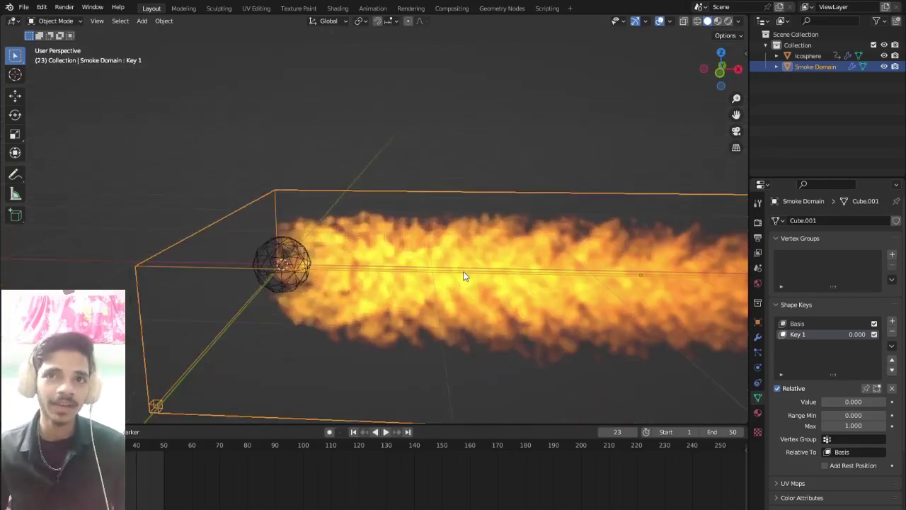
scroll(465, 276, down, 2)
middle_drag(457, 271, 474, 261)
middle_drag(557, 267, 562, 306)
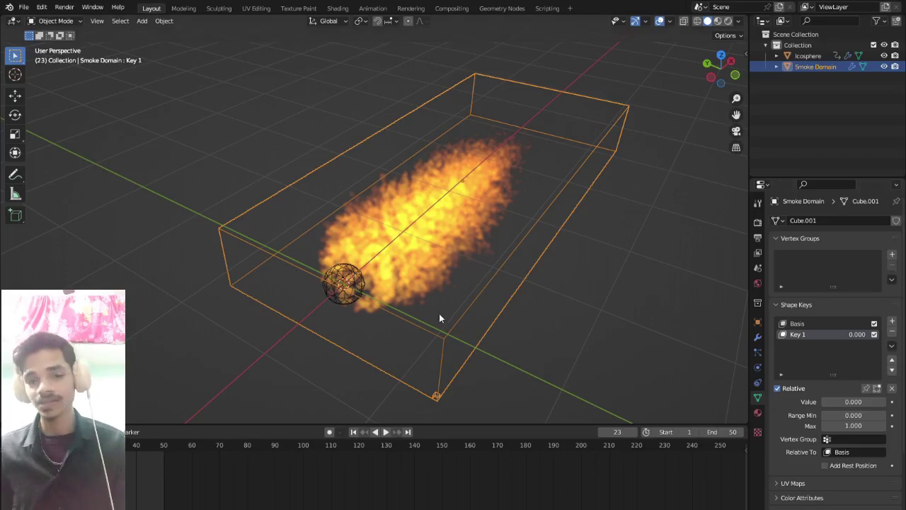
middle_drag(470, 280, 413, 280)
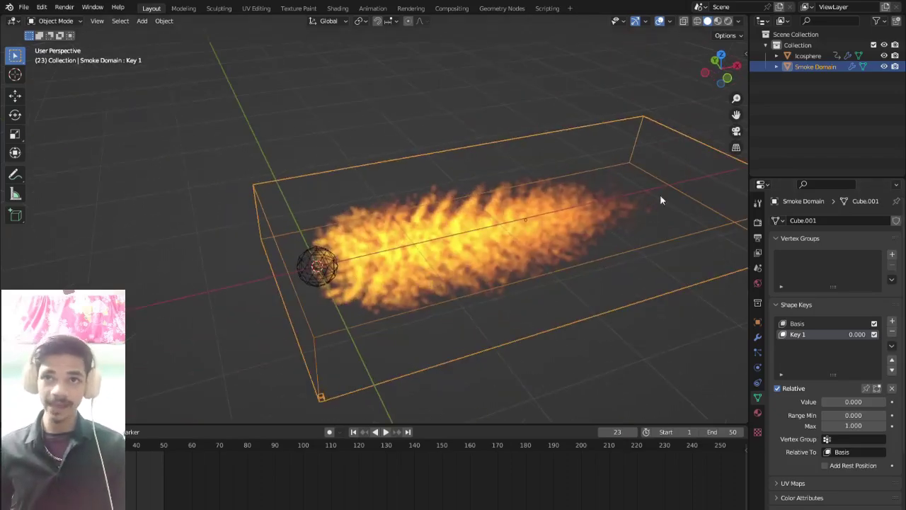
scroll(514, 250, down, 3)
middle_drag(514, 249, 489, 244)
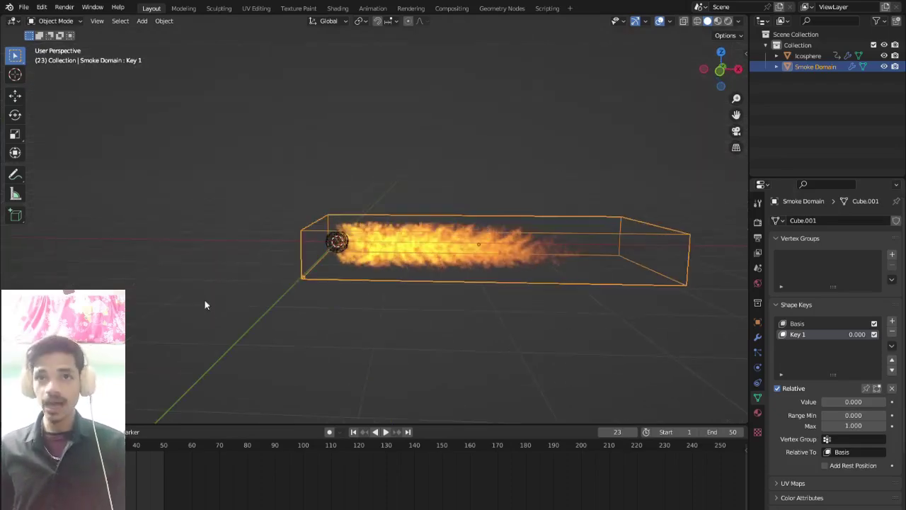
middle_drag(205, 305, 356, 112)
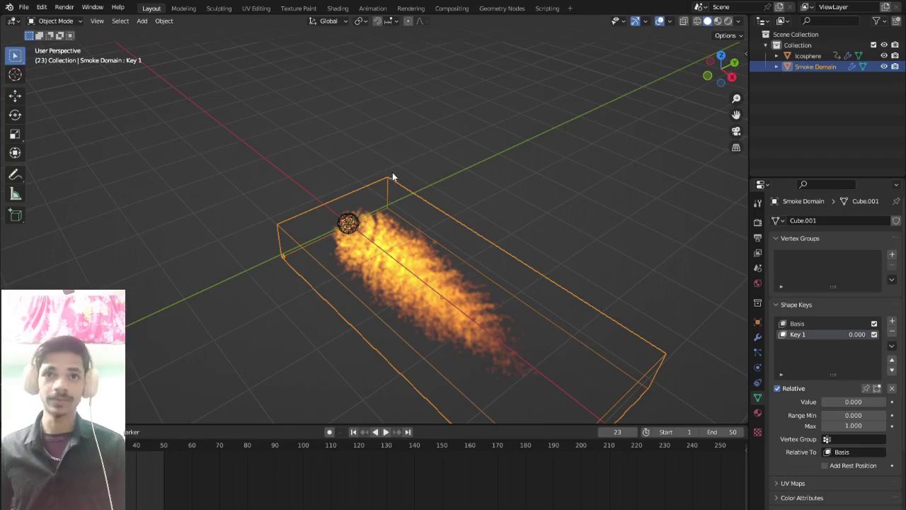
middle_drag(418, 219, 579, 237)
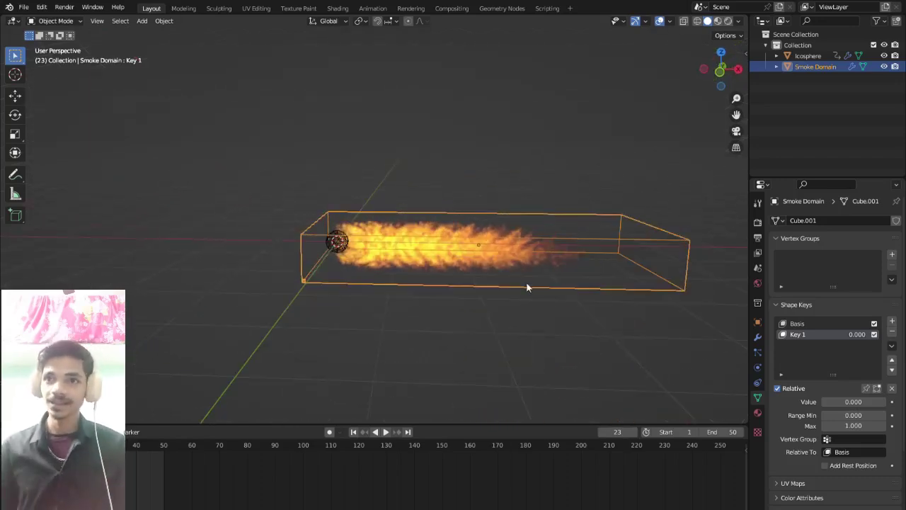
middle_drag(501, 276, 478, 253)
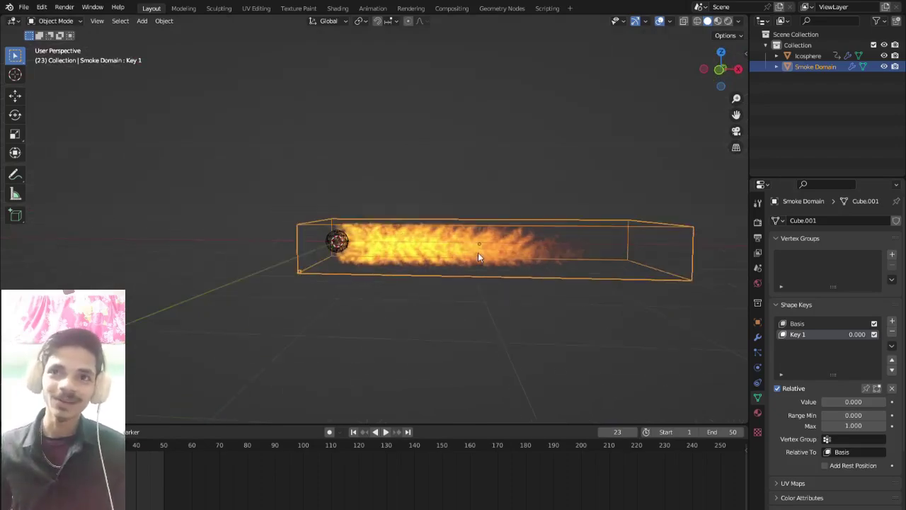